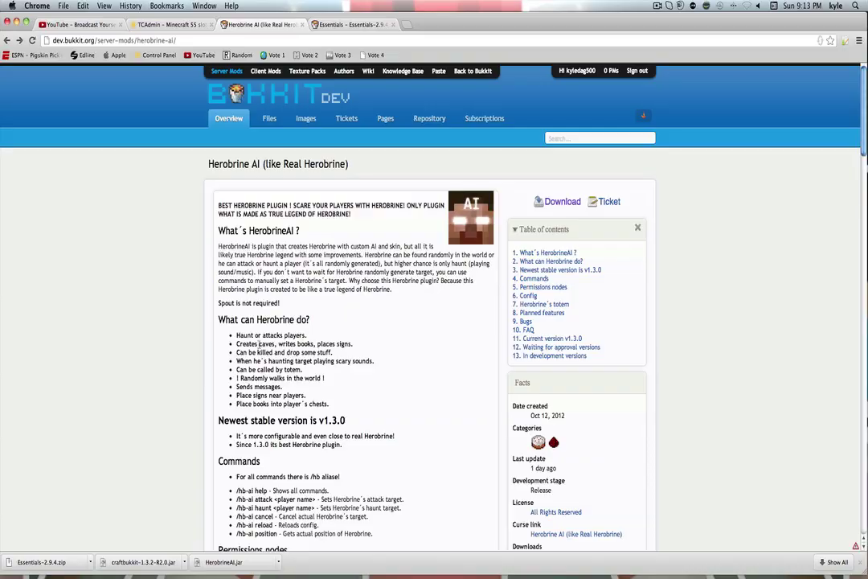
Step: Look over the Herobrine AI plugin page, including its title, recent files and author section
scroll(339, 300, down, 1)
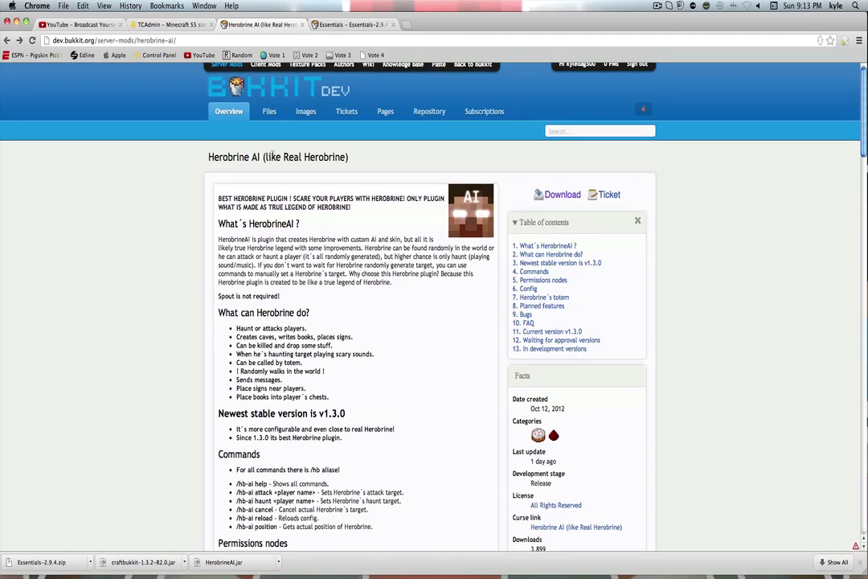
drag(271, 157, 369, 158)
click(371, 162)
scroll(393, 174, down, 5)
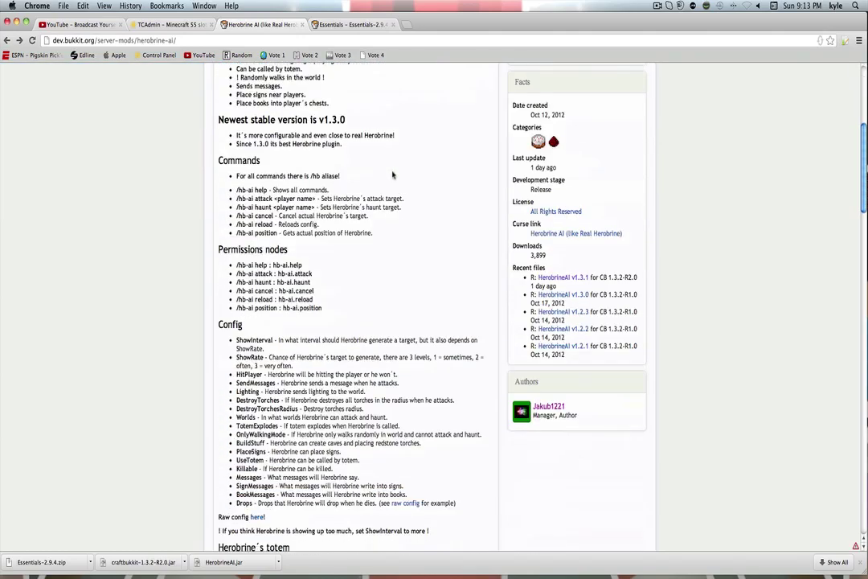
drag(551, 395, 540, 405)
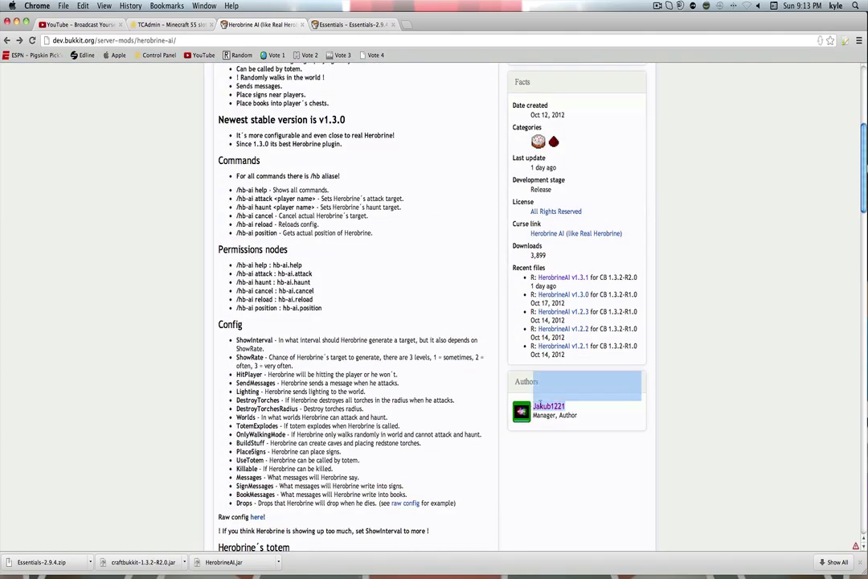
click(590, 410)
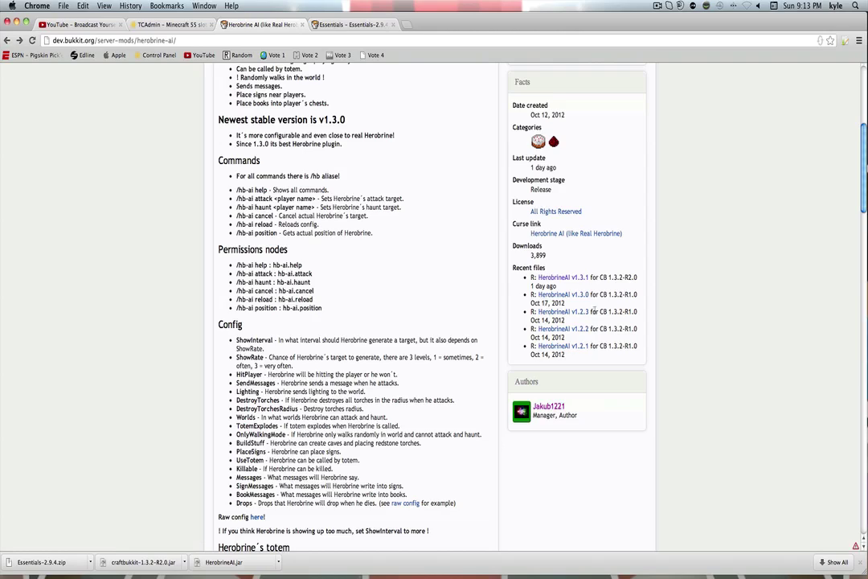
scroll(474, 273, up, 5)
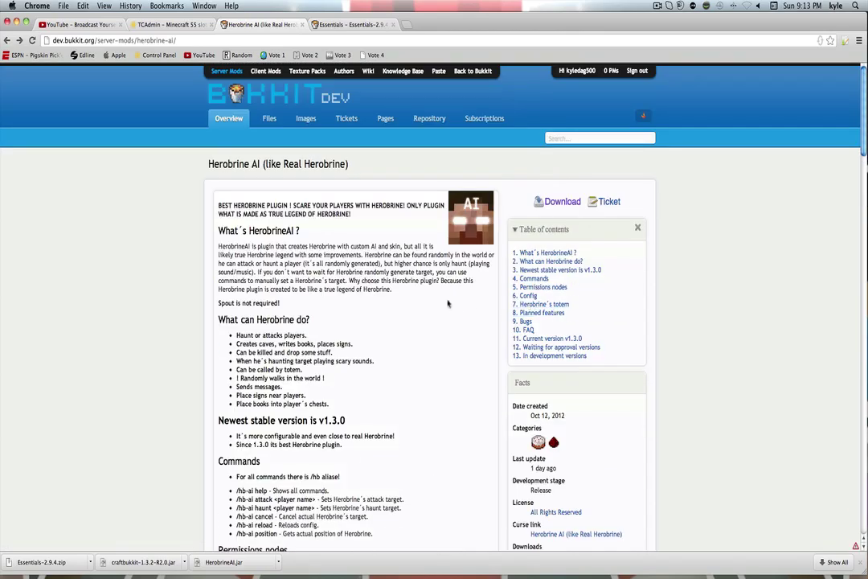
Step: Read the plugin page's sections on what Herobrine can do, the commands, permissions nodes and config options
scroll(449, 304, down, 4)
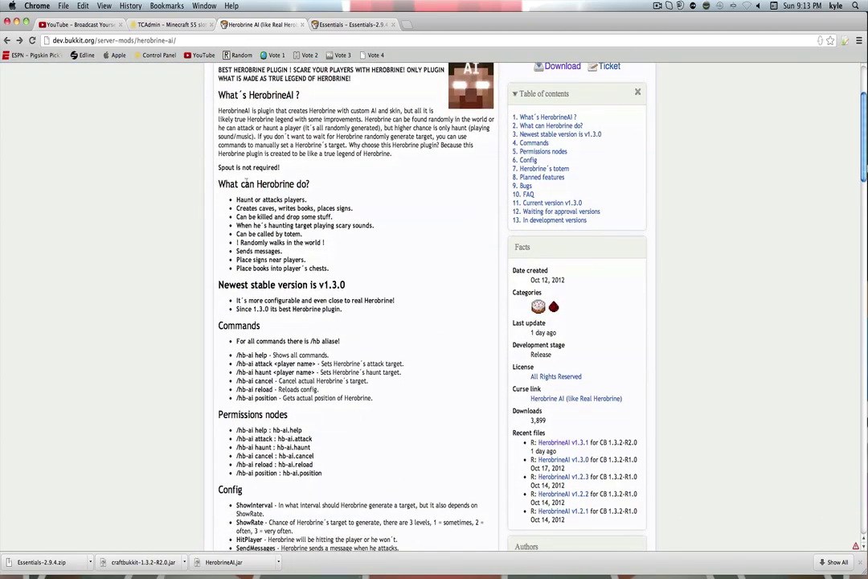
scroll(360, 304, down, 7)
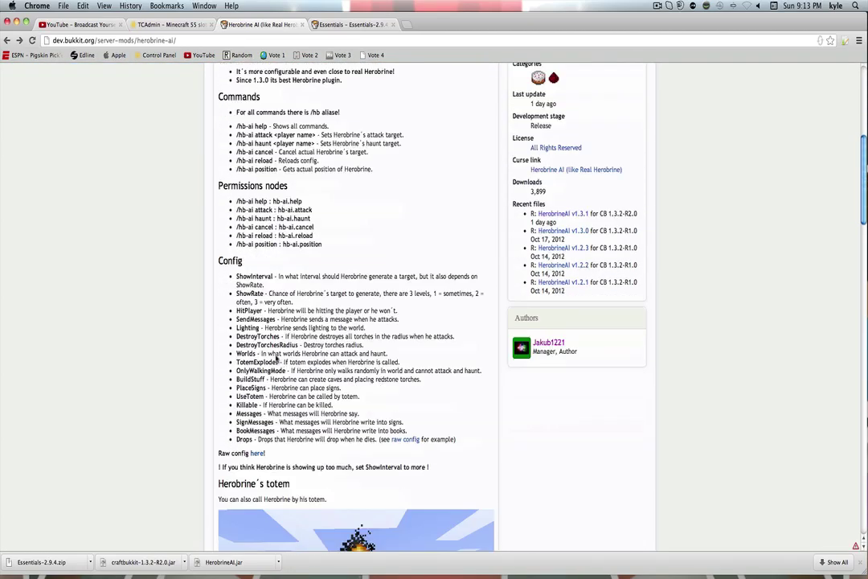
scroll(304, 378, down, 8)
scroll(303, 378, up, 11)
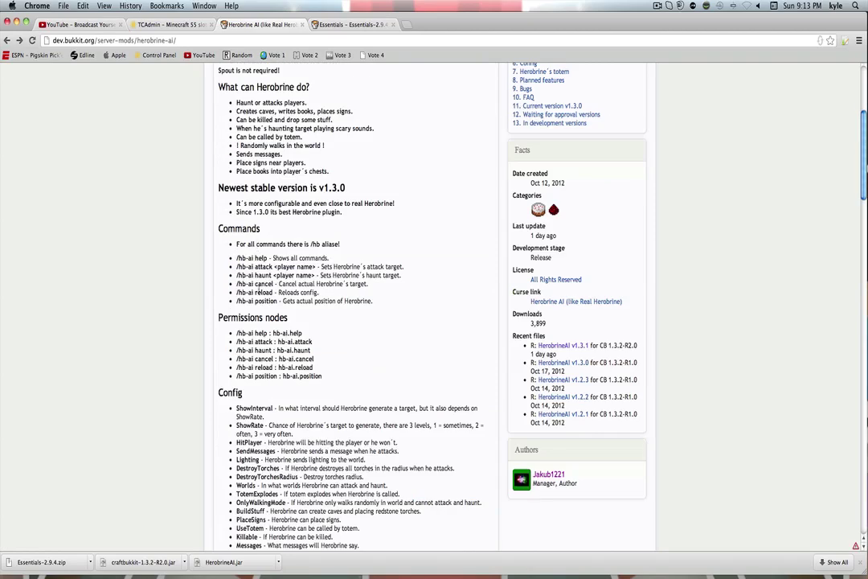
drag(330, 173, 233, 129)
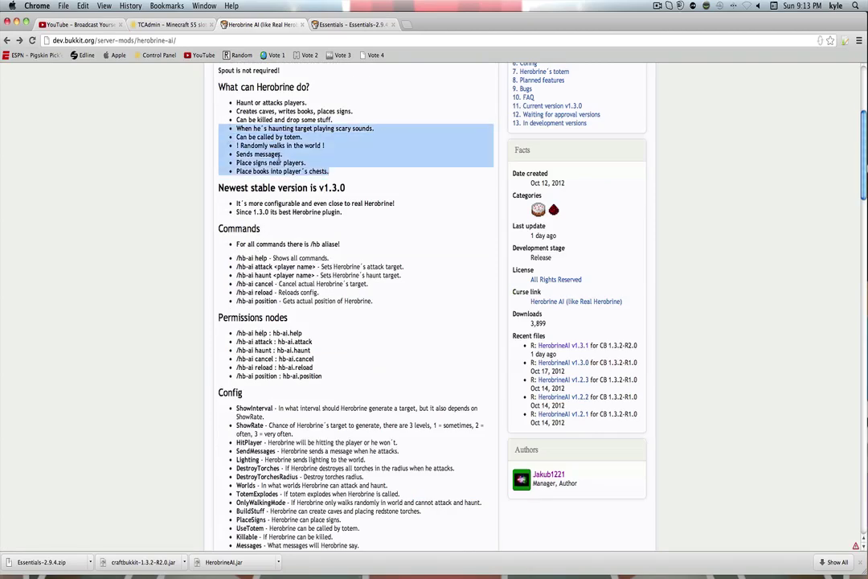
click(284, 156)
scroll(284, 157, up, 2)
scroll(283, 157, up, 3)
scroll(283, 157, down, 6)
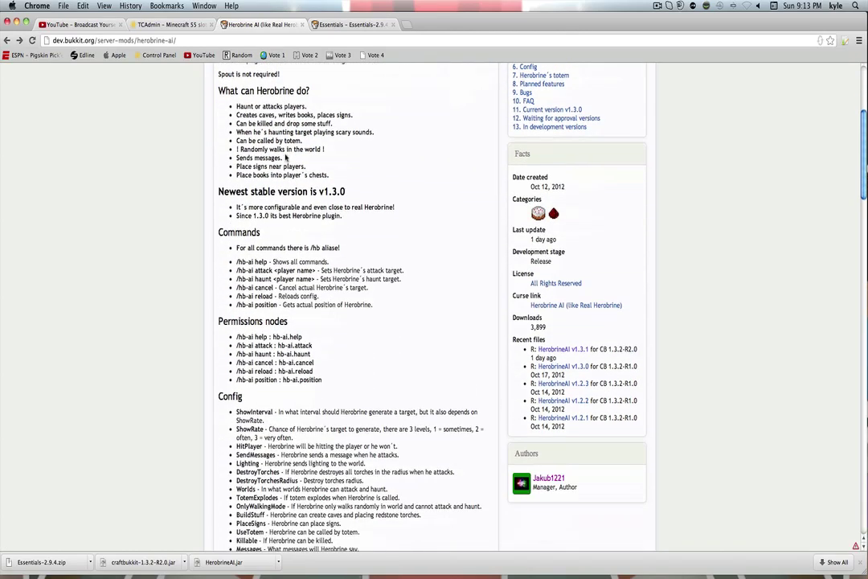
scroll(286, 157, up, 9)
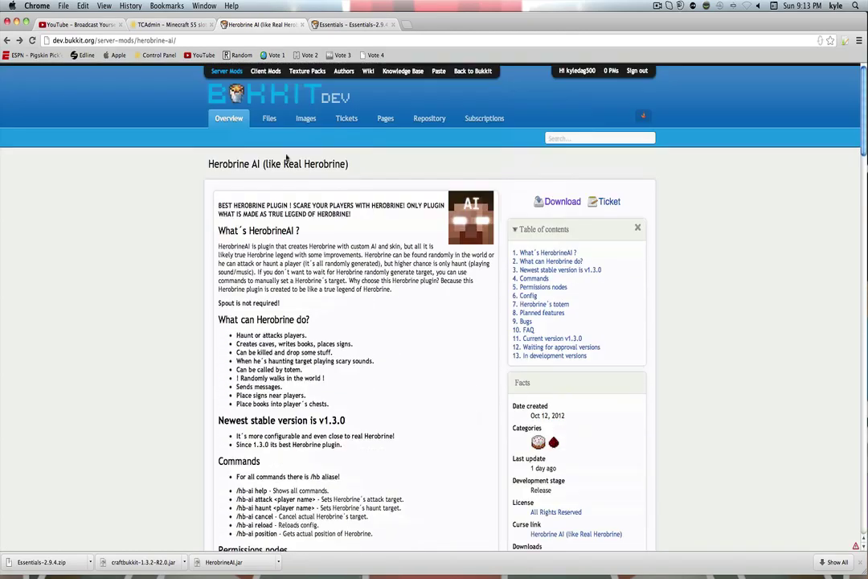
Step: Download the HerobrineAI v1.3.1 jar from its file page and keep it despite the browser's warning
click(570, 202)
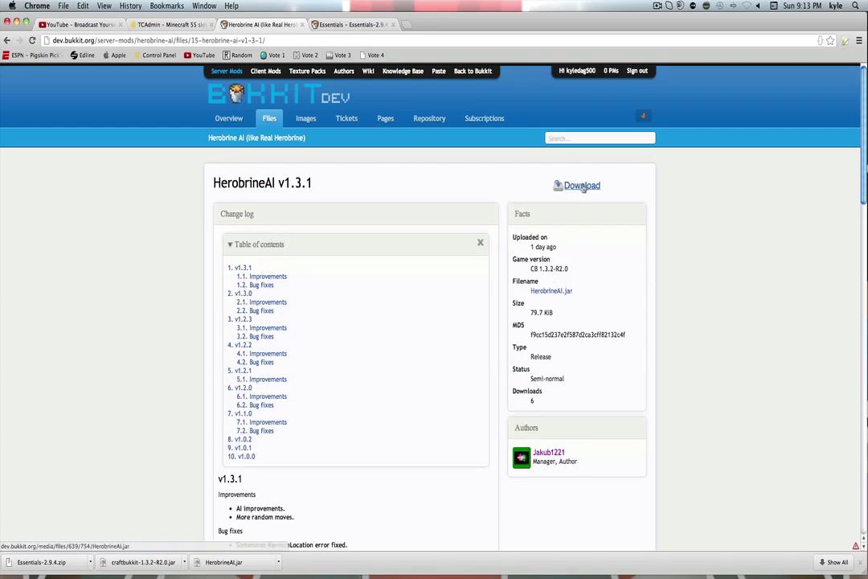
click(569, 186)
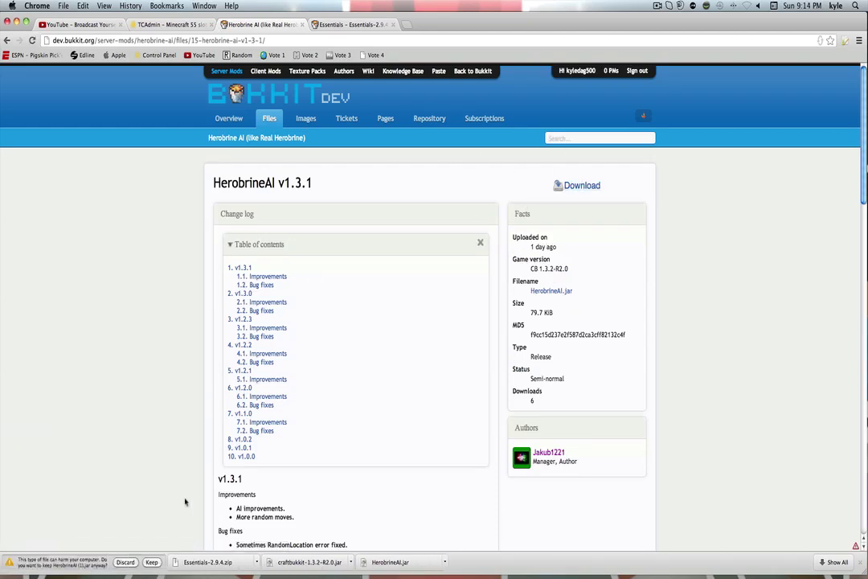
click(151, 561)
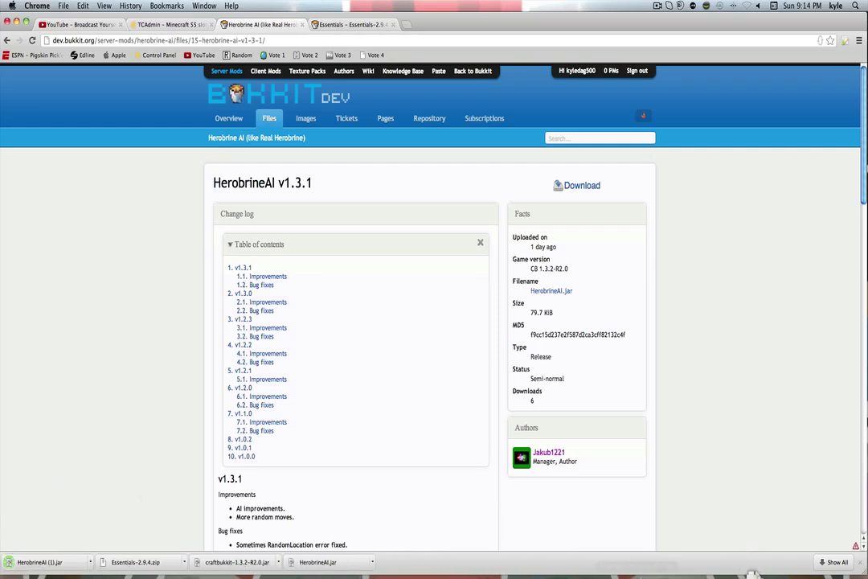
Step: Bring up the server's plugins folder in Finder and check the Downloads stack for the HerobrineAI jar
click(767, 571)
click(723, 455)
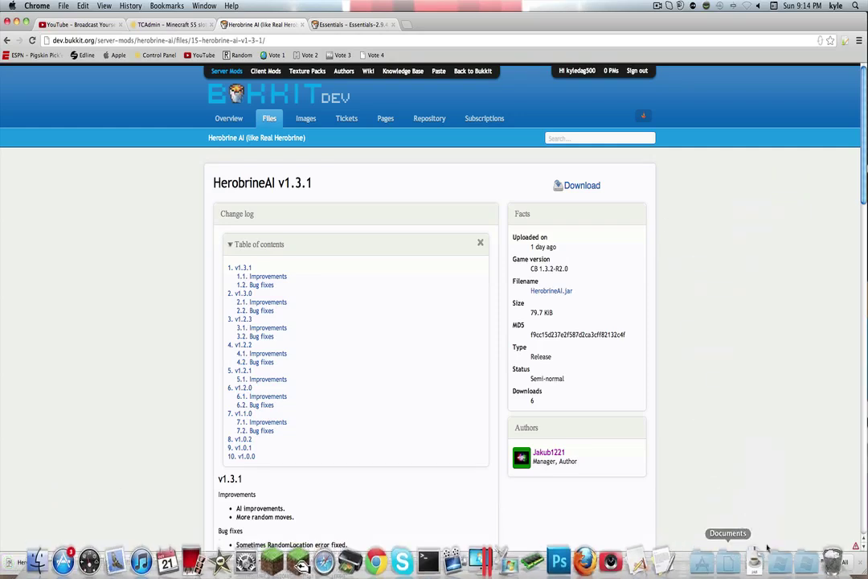
mouse_move(728, 573)
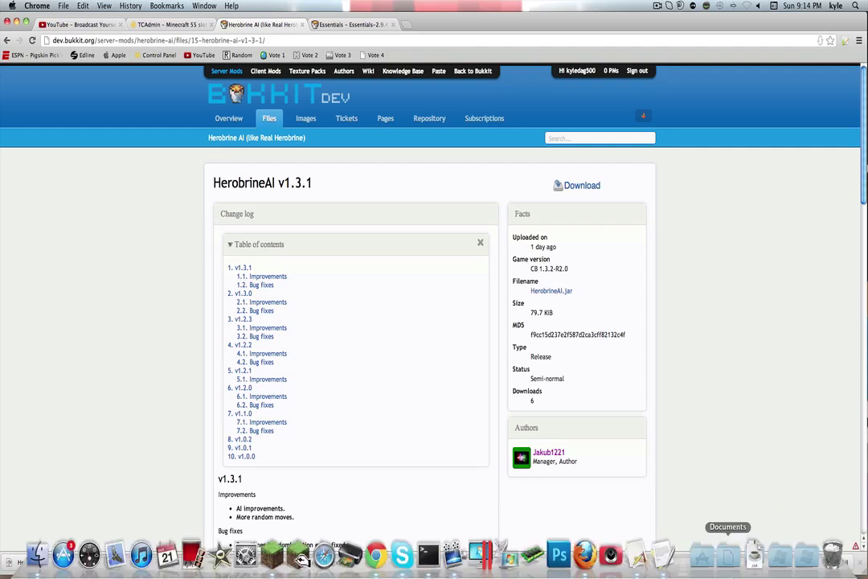
click(755, 555)
click(754, 563)
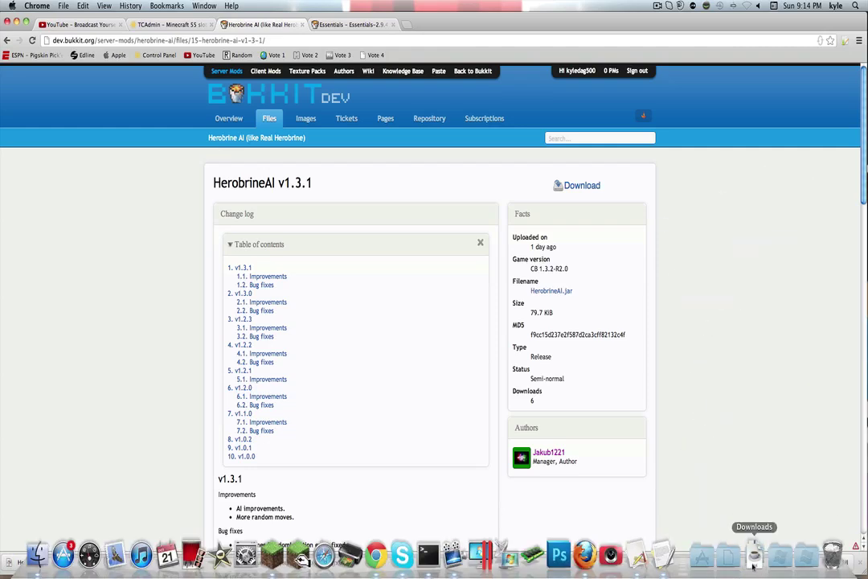
click(37, 554)
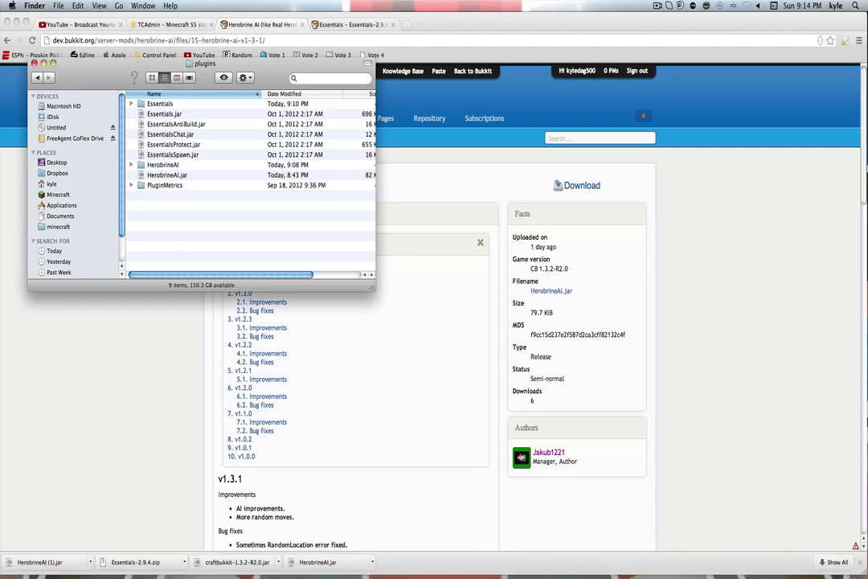
mouse_move(728, 572)
click(756, 555)
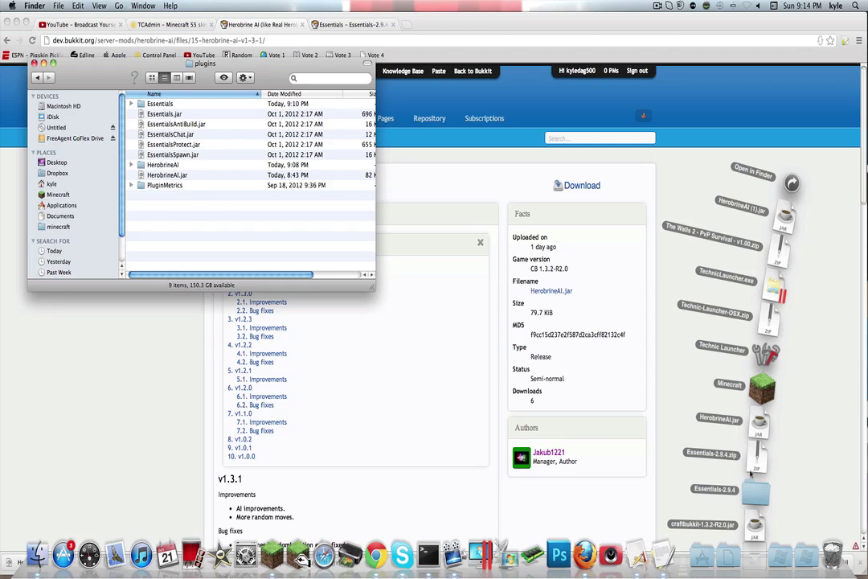
click(180, 198)
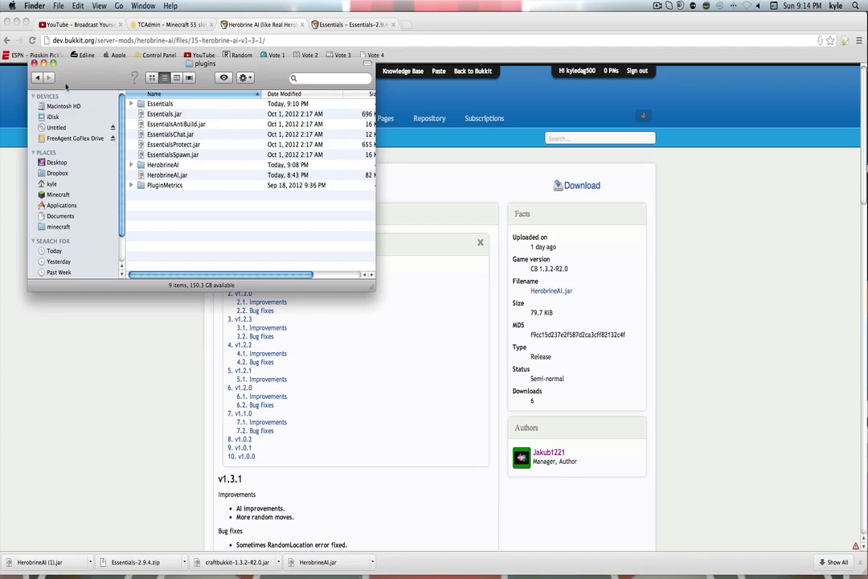
Step: Go back to the Server folder and run start_server.command
click(35, 77)
scroll(161, 173, up, 6)
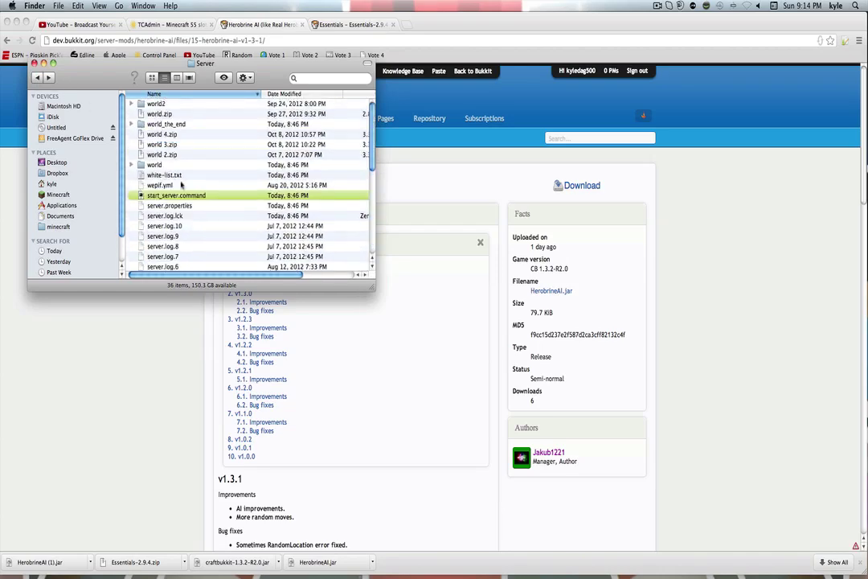
double_click(175, 197)
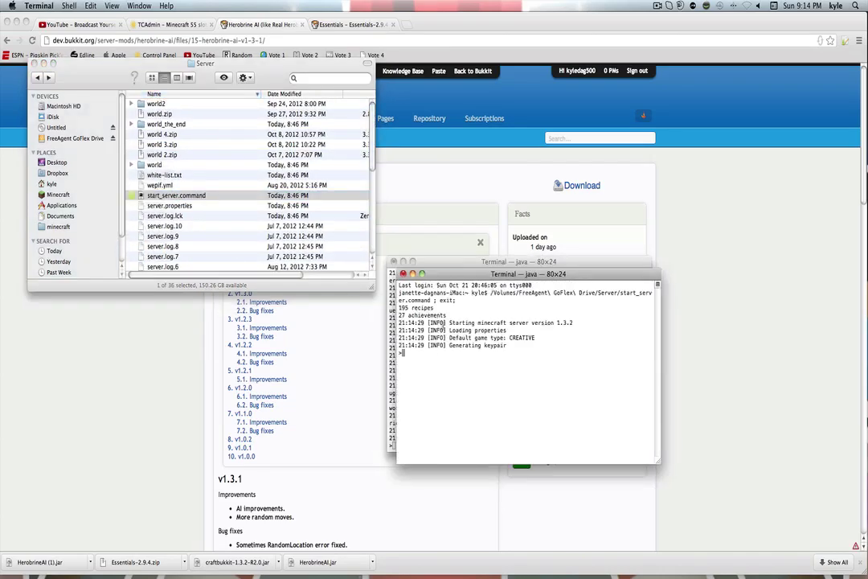
Step: Shut down the newly launched server with the stop command and close its terminal window
text(stop)
key(Return)
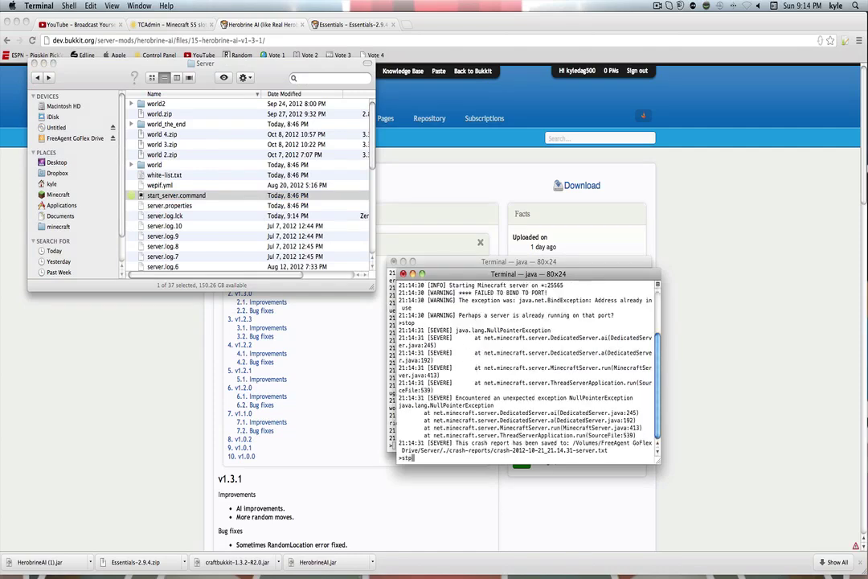
text(stop)
key(Return)
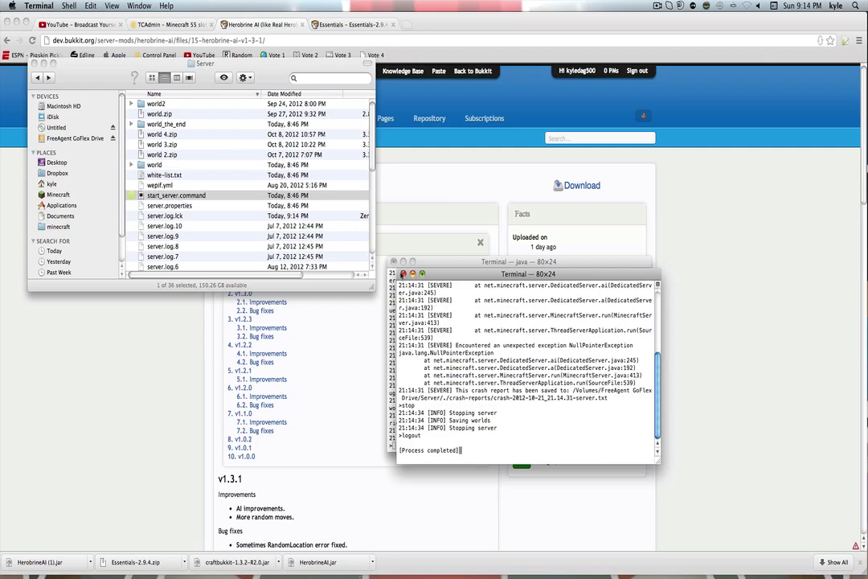
key(super+w)
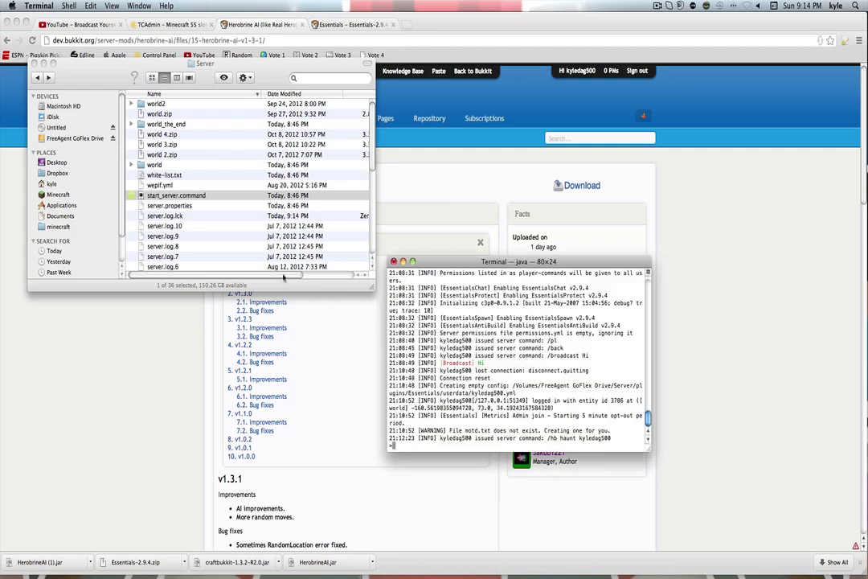
Step: Open config.yml from the HerobrineAI folder inside plugins and review its settings, including ShowInterval
click(174, 197)
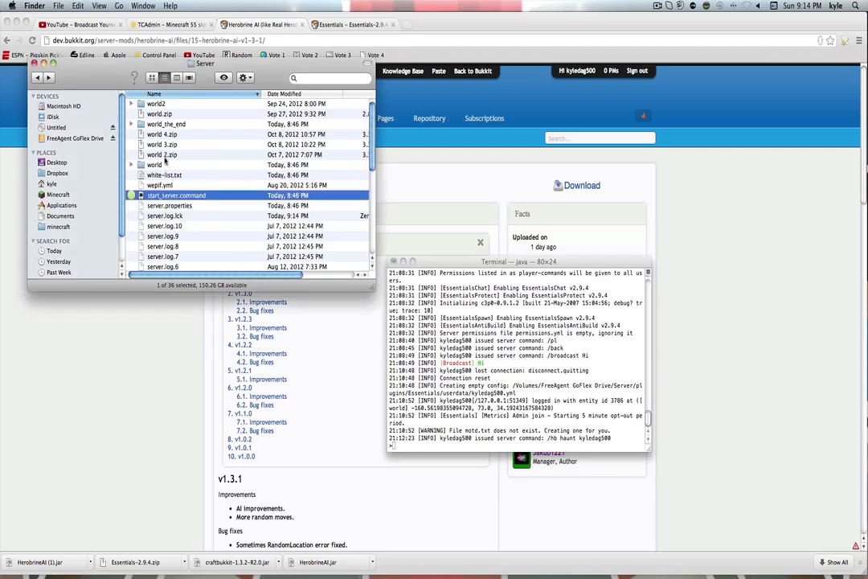
scroll(159, 173, down, 5)
double_click(158, 171)
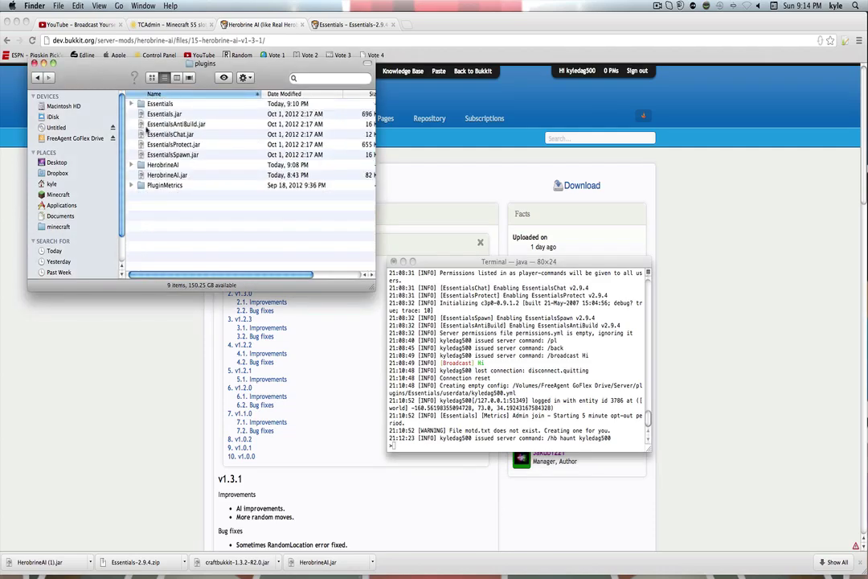
double_click(163, 165)
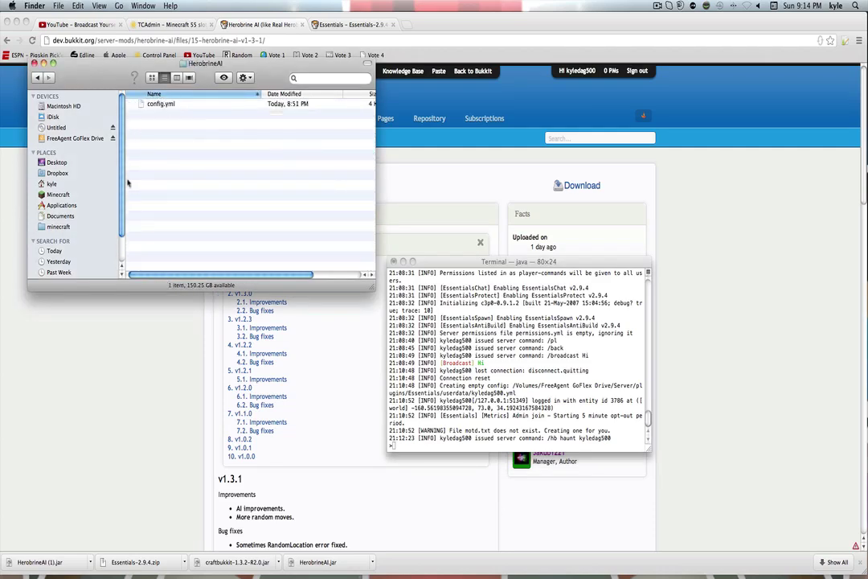
double_click(158, 104)
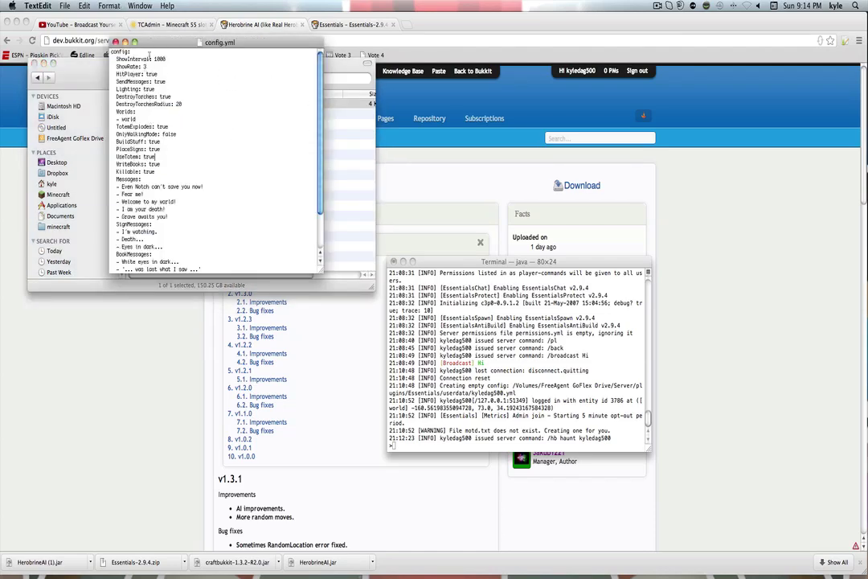
scroll(146, 76, down, 3)
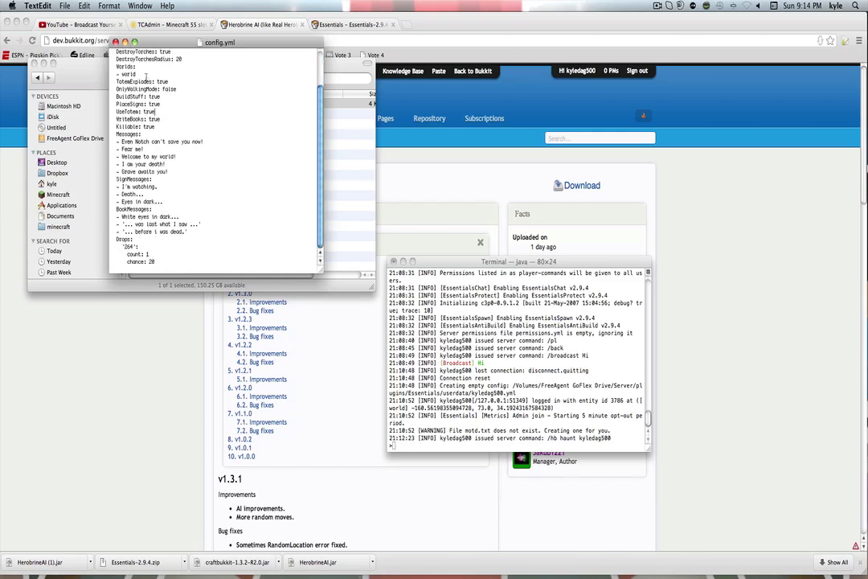
scroll(153, 80, up, 3)
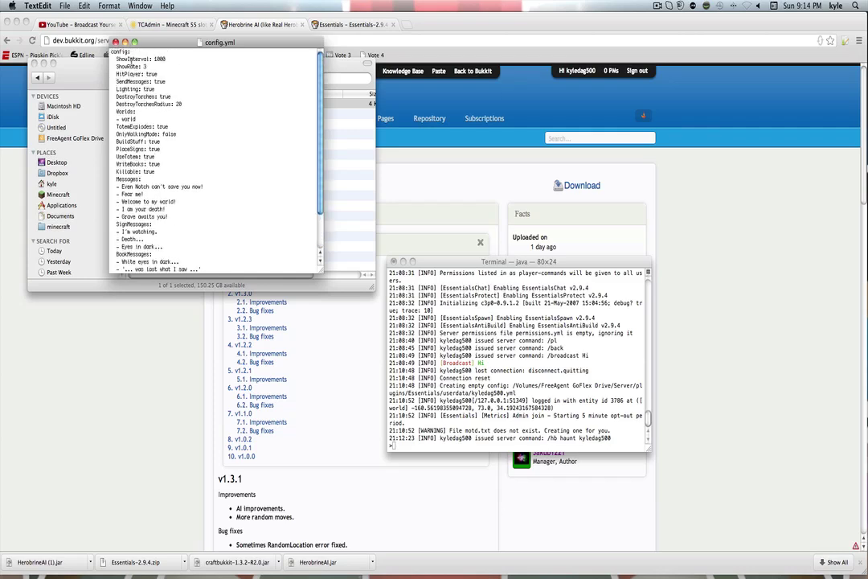
drag(111, 51, 159, 59)
click(159, 89)
Step: Read the Config option descriptions on the Herobrine AI overview page in Chrome, and return to config.yml in TextEdit
click(152, 334)
click(6, 40)
drag(452, 20, 550, 19)
scroll(469, 161, down, 1)
scroll(467, 164, down, 5)
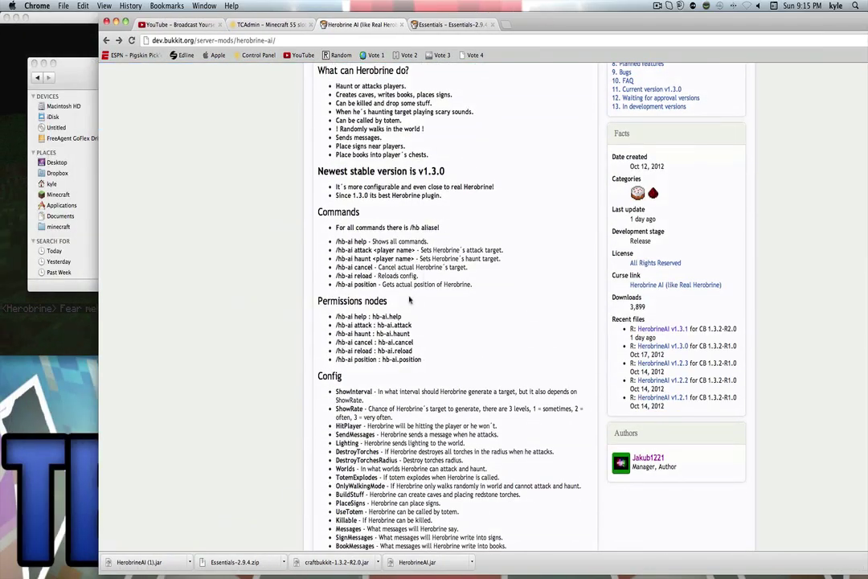
drag(407, 392, 524, 392)
click(479, 380)
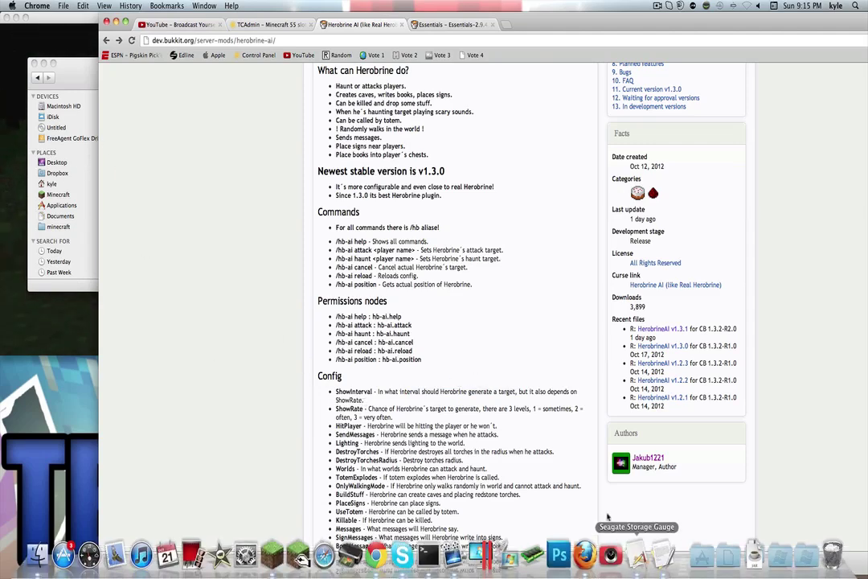
scroll(509, 427, down, 2)
scroll(509, 427, down, 1)
mouse_move(822, 562)
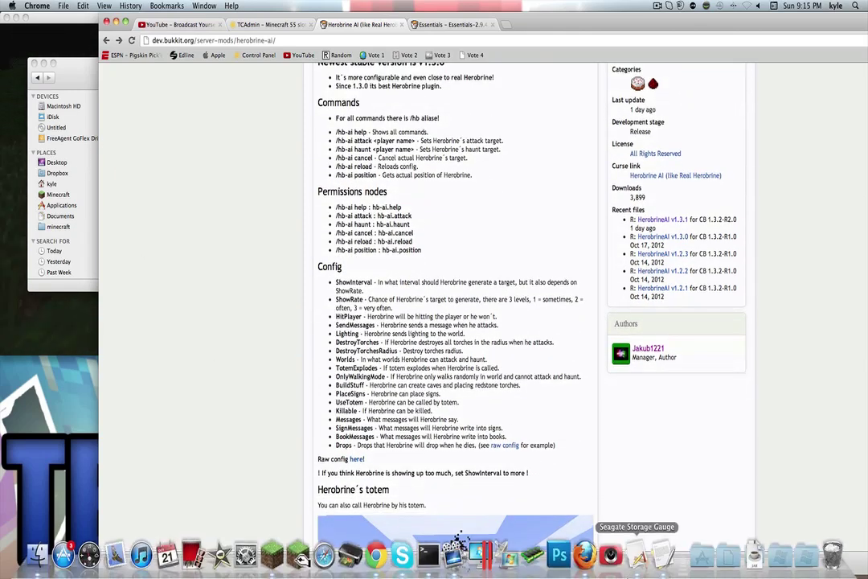
click(663, 555)
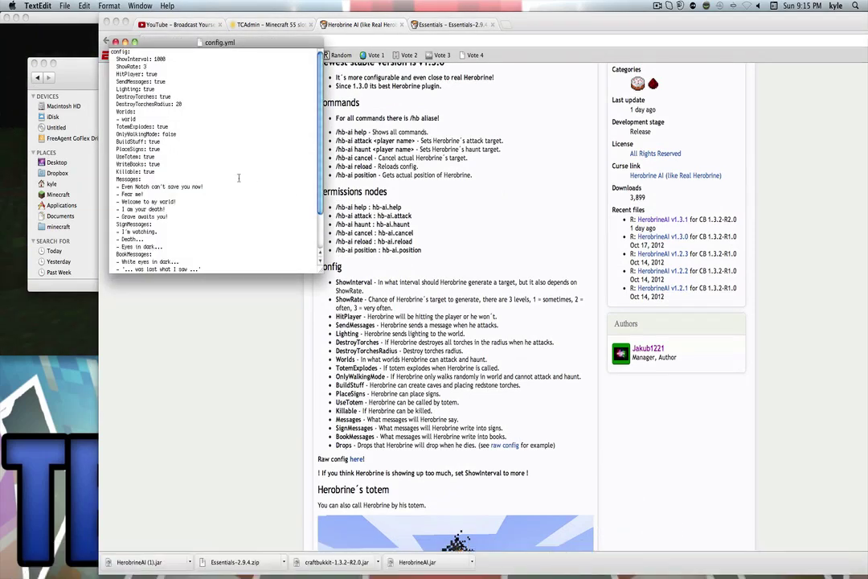
Step: Review the HitPlayer, SendMessages, Lighting, DestroyTorches, DestroyTorchesRadius and Worlds settings in config.yml
double_click(152, 74)
double_click(164, 81)
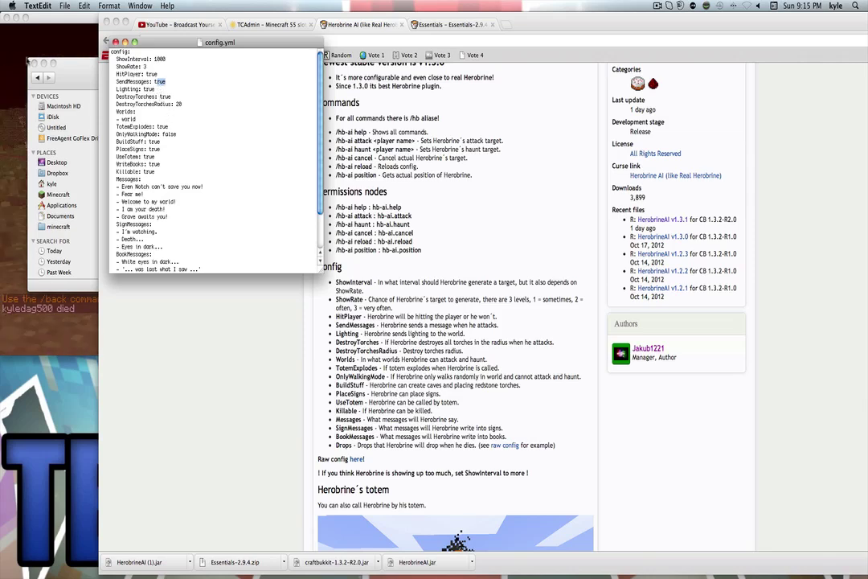
drag(163, 90, 144, 90)
click(167, 90)
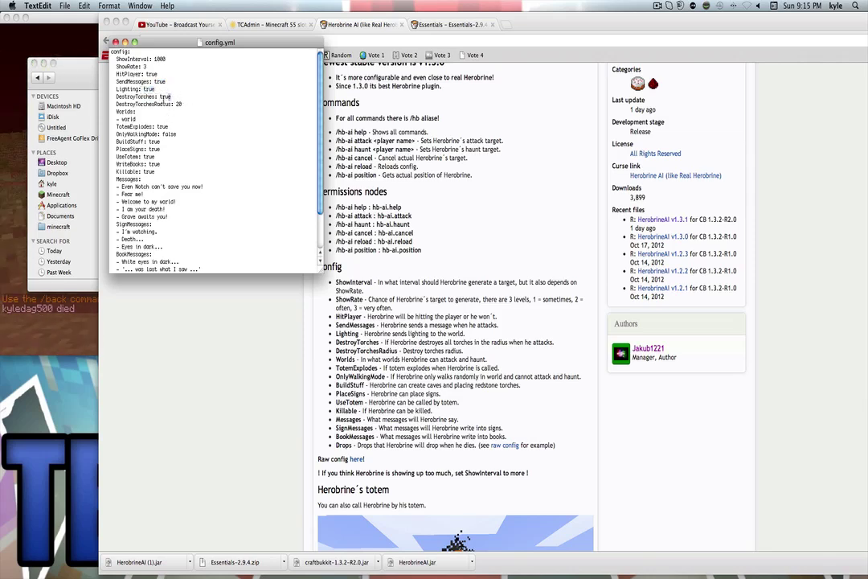
double_click(165, 97)
drag(183, 99, 175, 103)
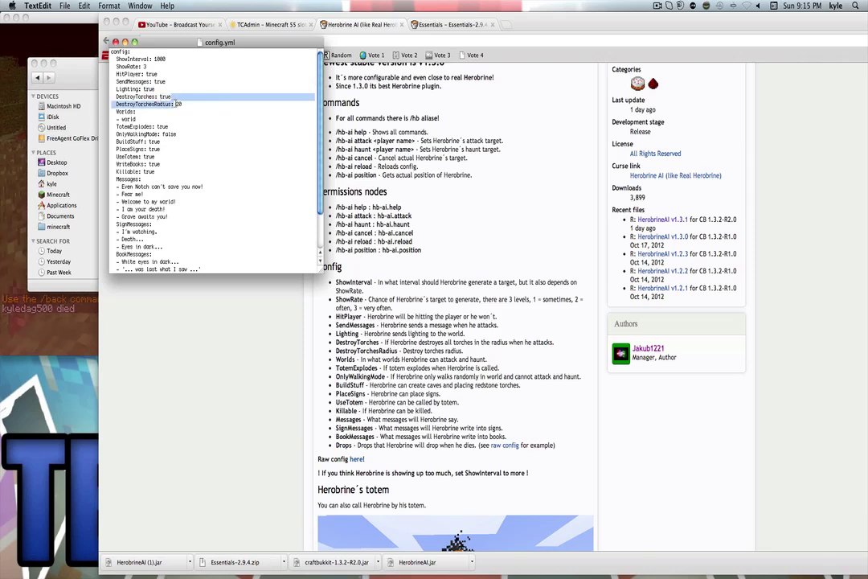
double_click(178, 104)
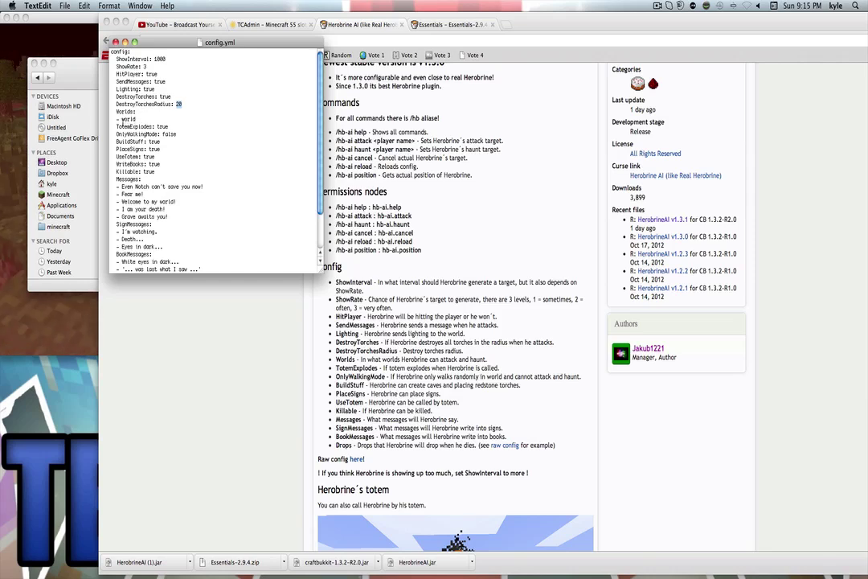
mouse_move(117, 113)
mouse_down()
mouse_move(140, 119)
mouse_move(117, 113)
mouse_up()
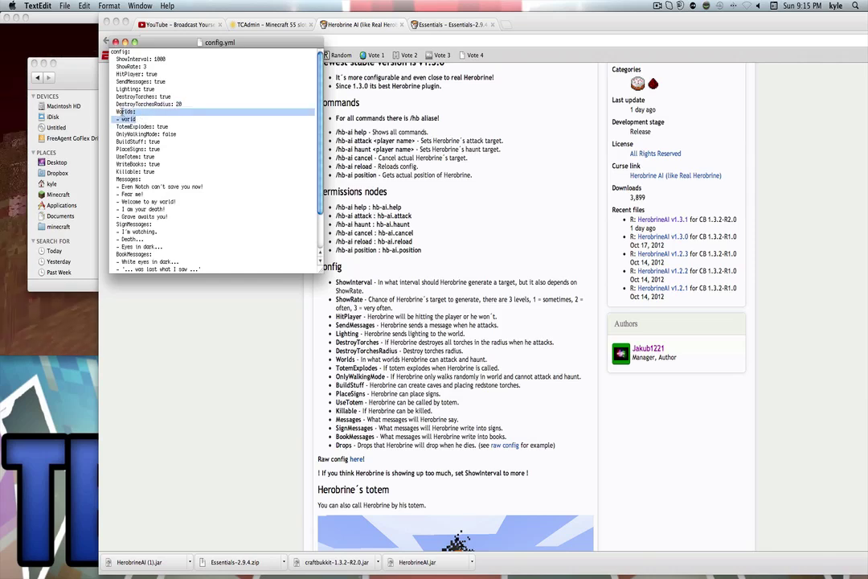
click(138, 119)
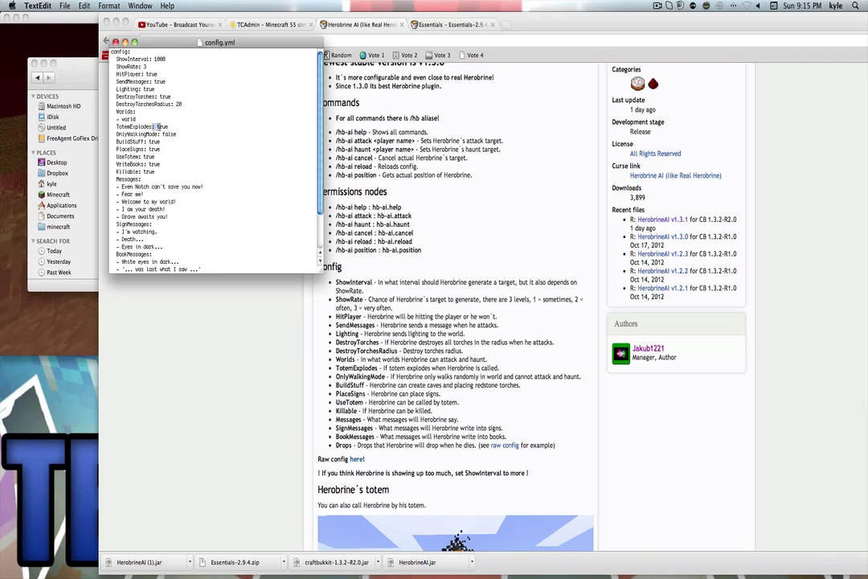
Step: Undo the accidental text move in the TotemExplodes line and review the OnlyWalkingMode setting
drag(158, 128, 163, 128)
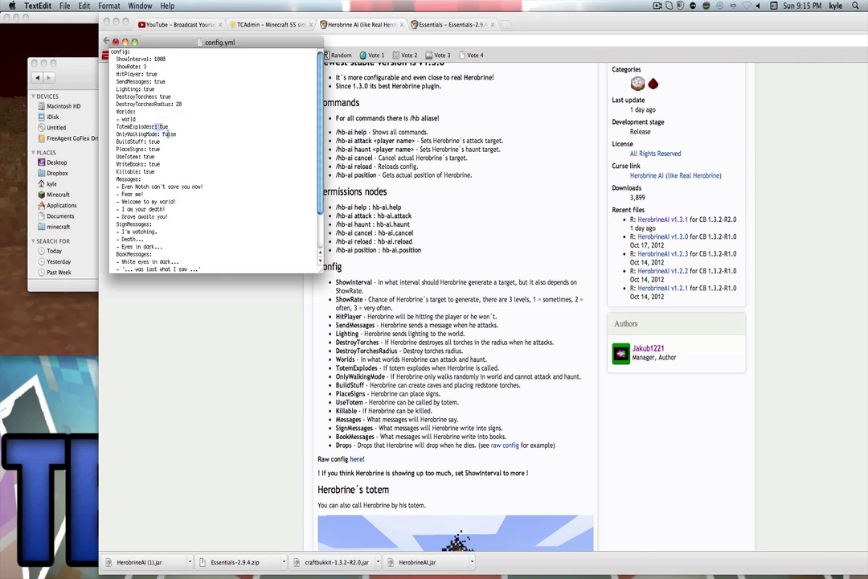
key(super+z)
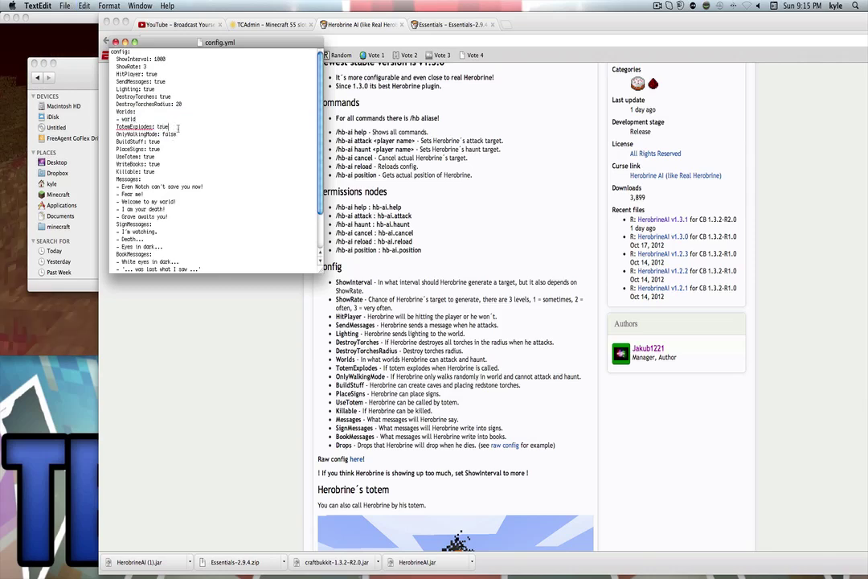
click(177, 134)
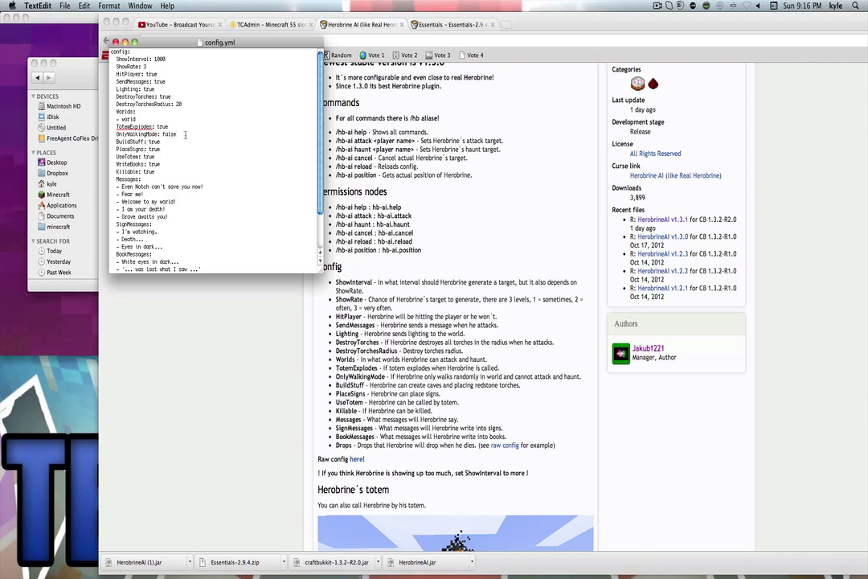
click(185, 135)
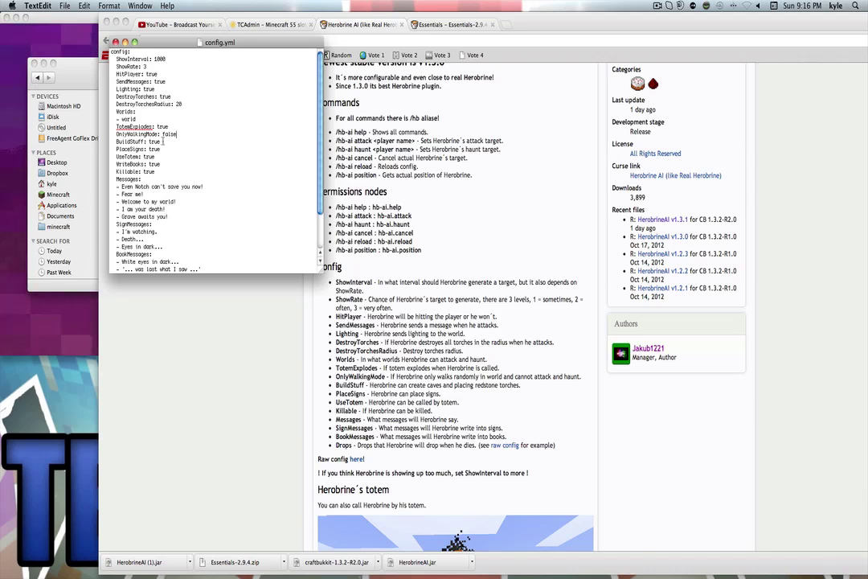
Step: Review the PlaceSigns, UseTotem, WriteBooks and Killable settings and the entries of the Messages list
double_click(155, 149)
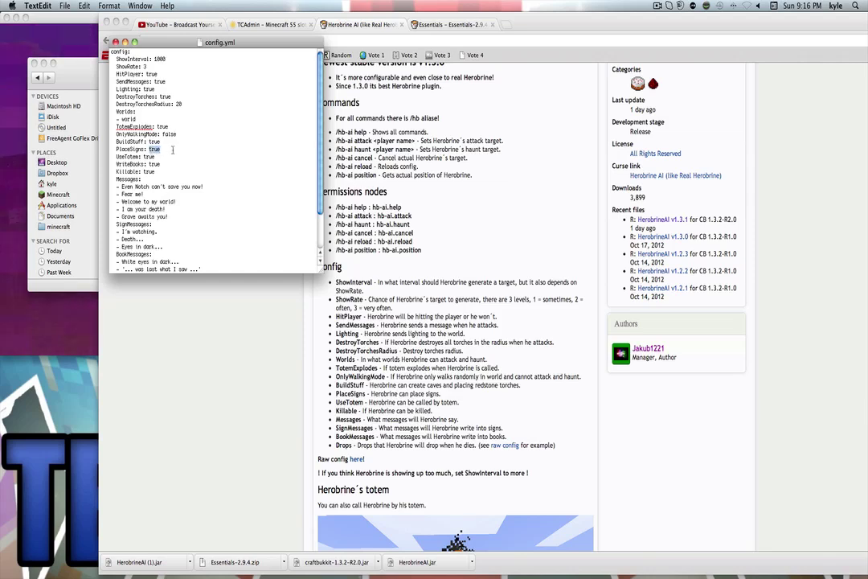
double_click(147, 157)
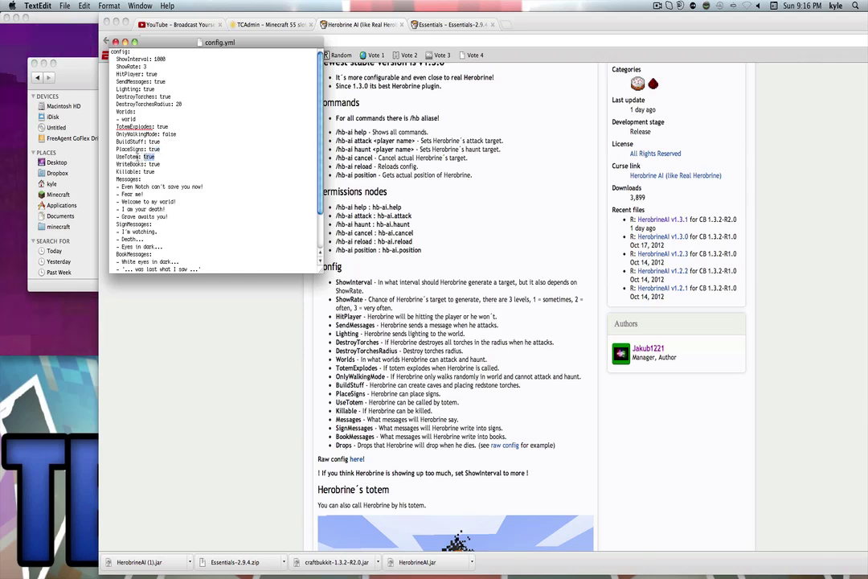
double_click(153, 164)
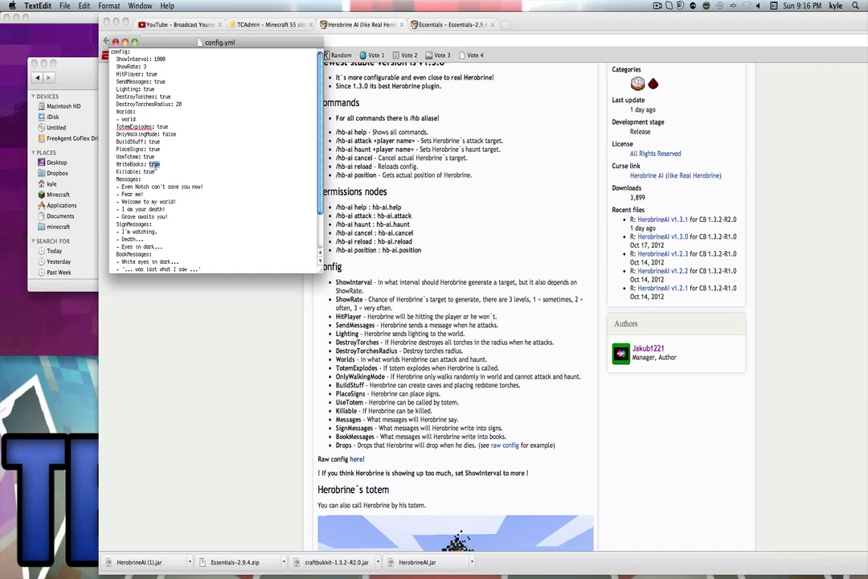
click(163, 166)
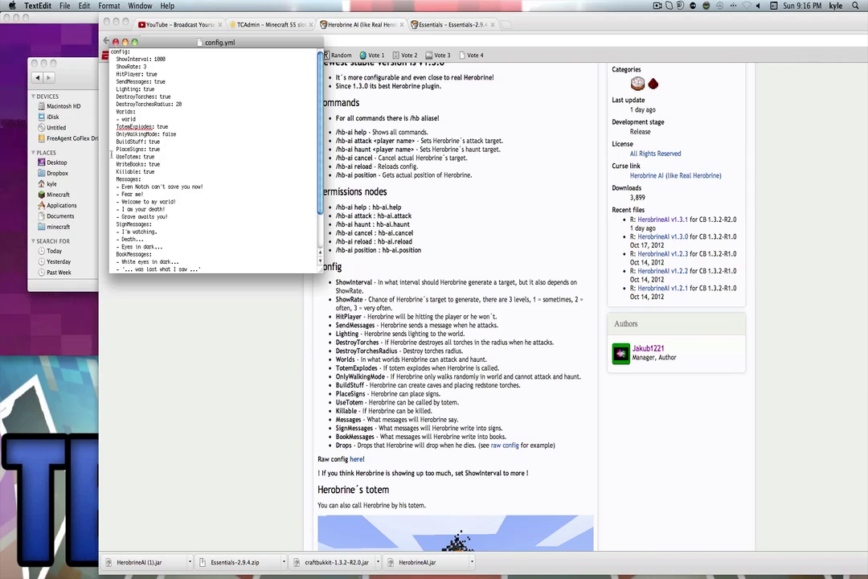
drag(161, 165, 144, 172)
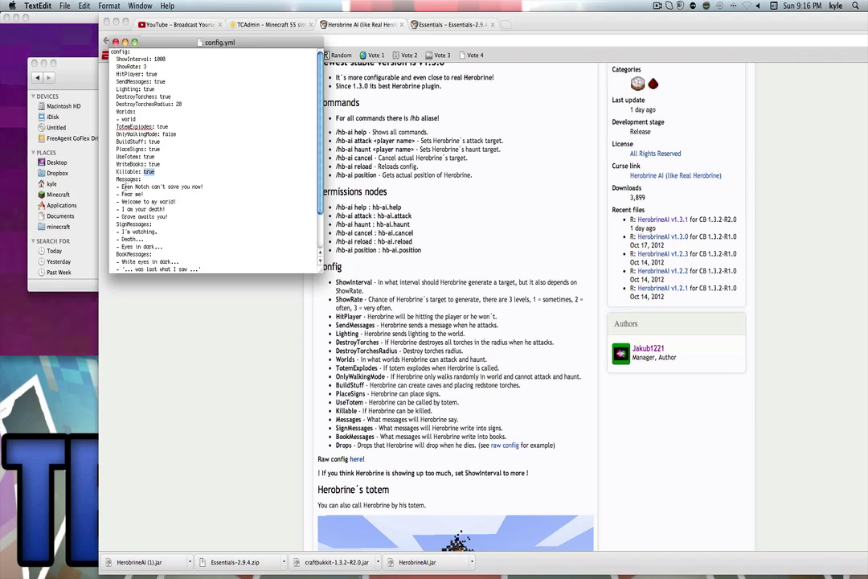
drag(117, 187, 148, 186)
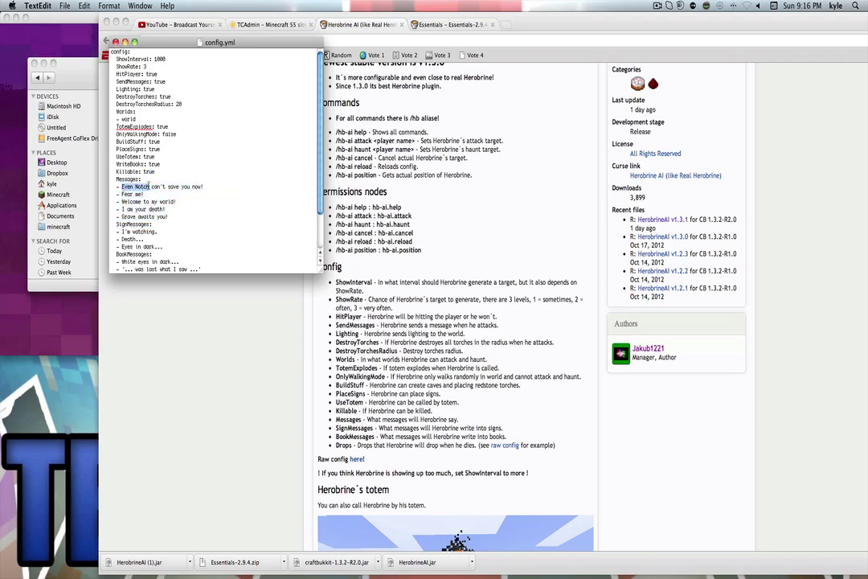
click(170, 210)
Step: Add the entry "- Testing for Video" at the end of the SignMessages list, indented like the other entries
scroll(156, 234, down, 1)
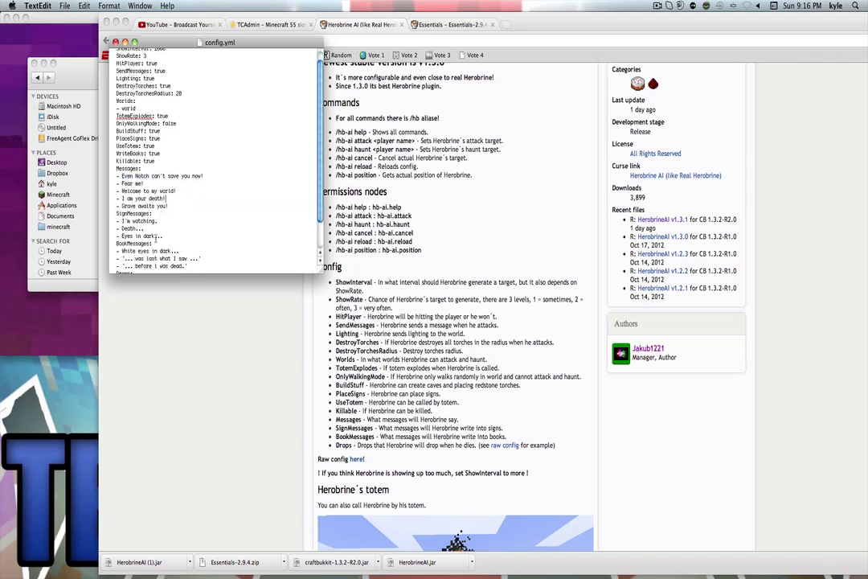
click(157, 236)
key(Return)
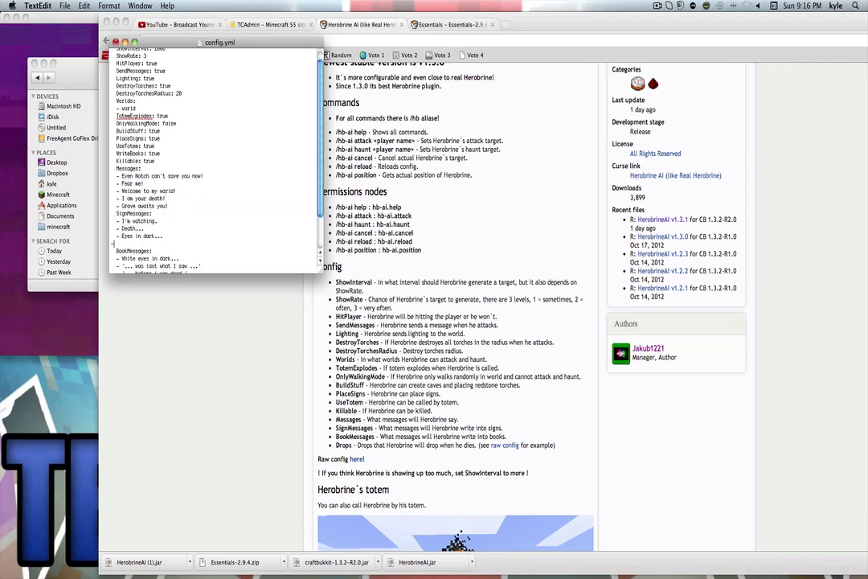
text(-)
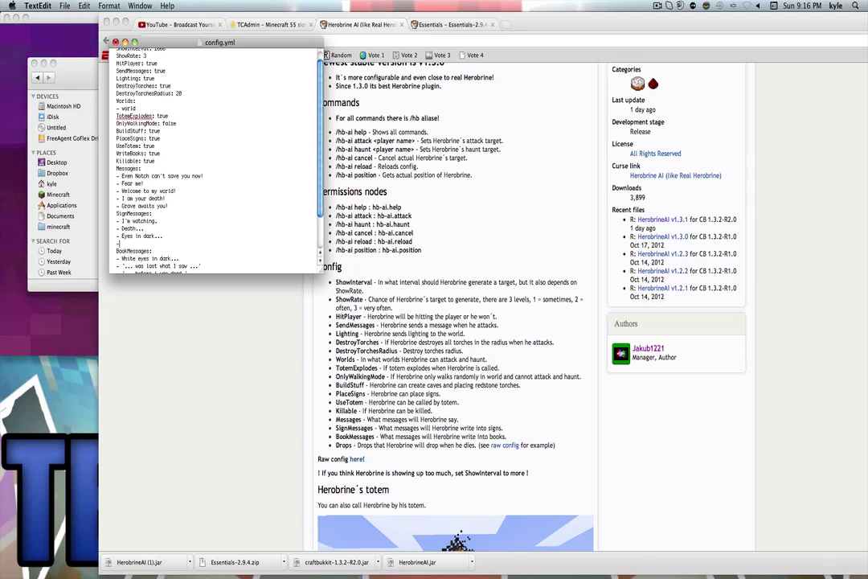
text( Testing for Video)
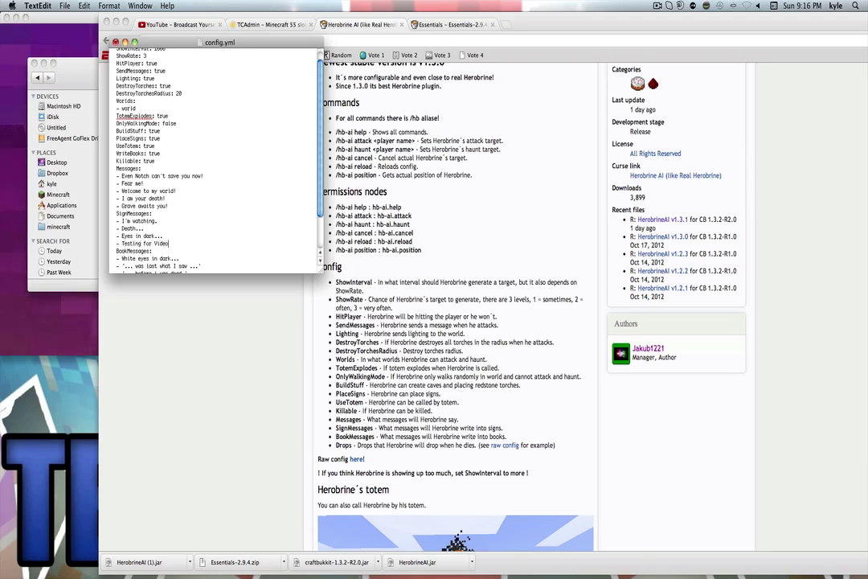
Step: Add the same "- Testing for Video" entry at the end of the Messages and BookMessages lists
scroll(203, 266, down, 3)
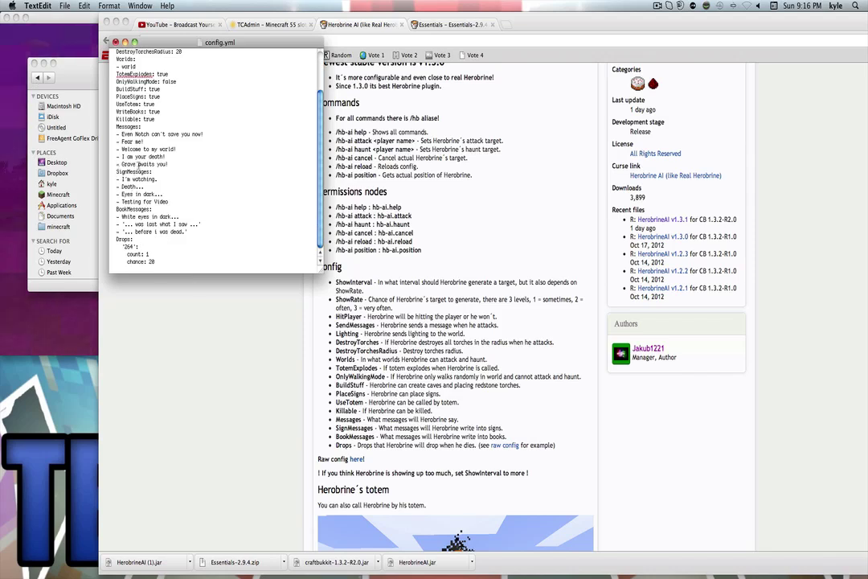
key(Return)
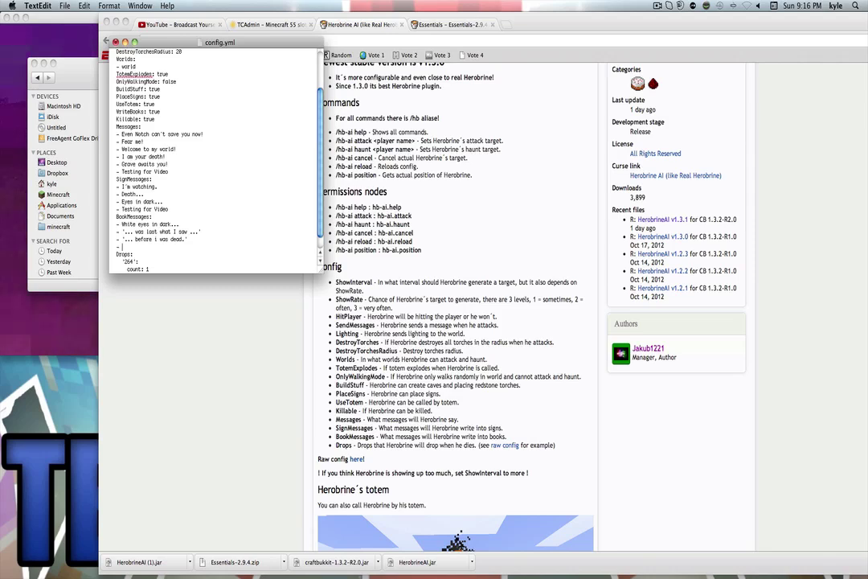
text(ting for Video)
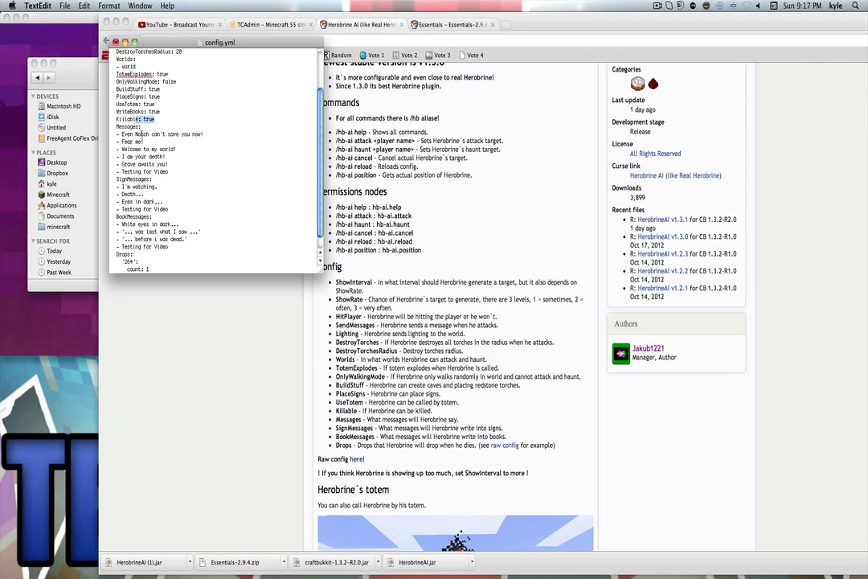
Step: Review the '264' item and its count under Drops at the end of config.yml
drag(122, 262, 137, 260)
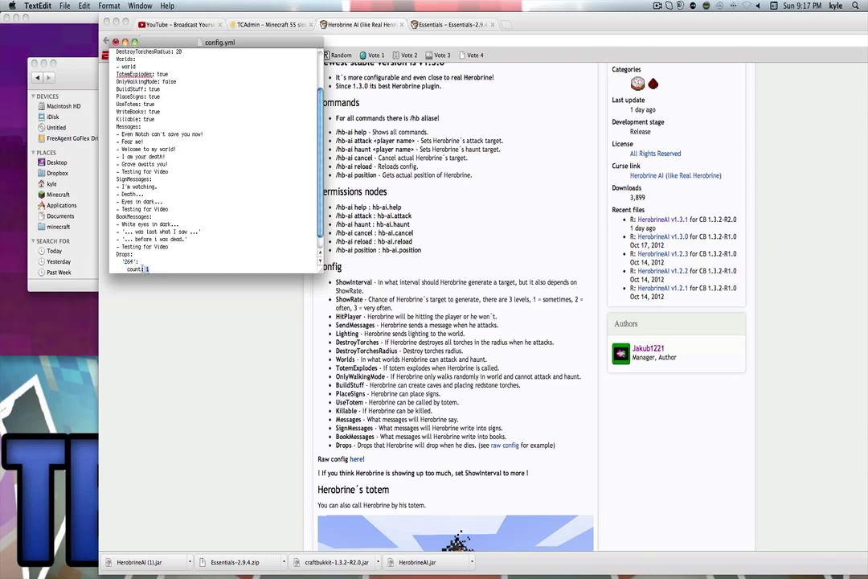
click(171, 281)
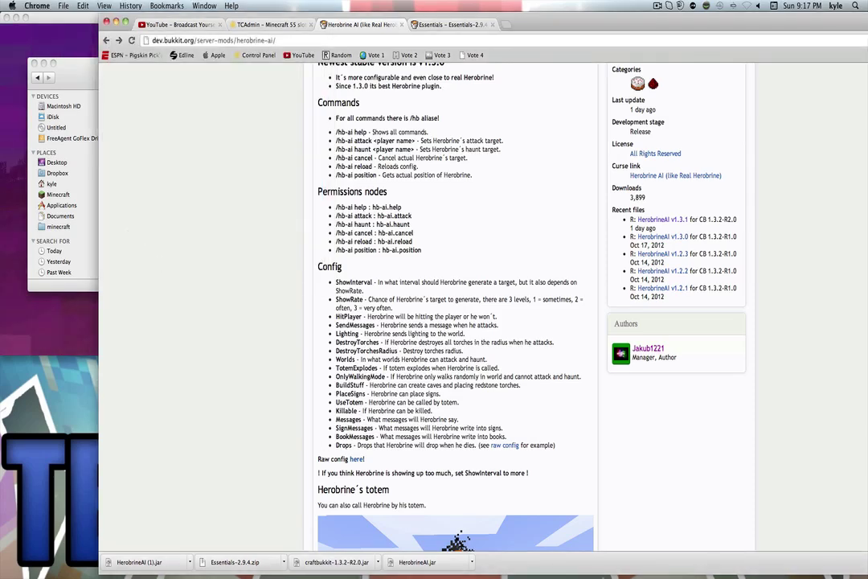
click(560, 468)
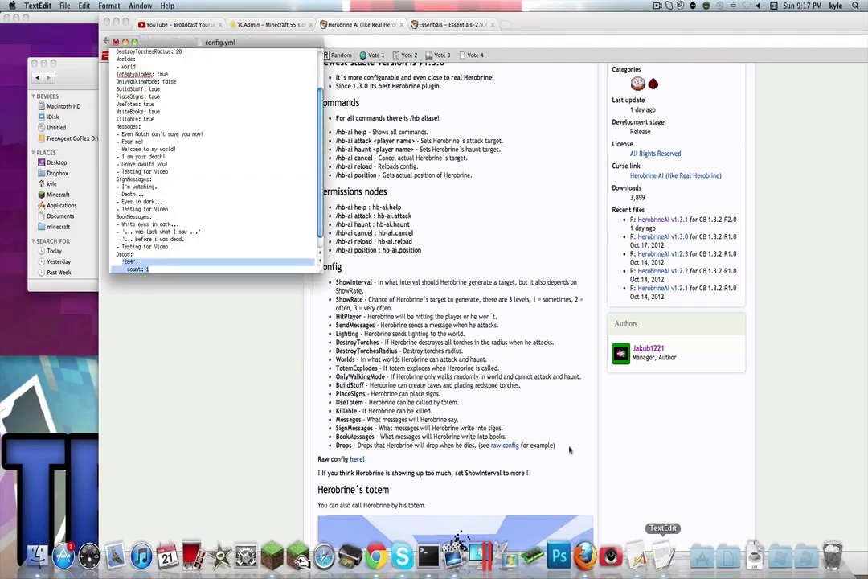
click(158, 268)
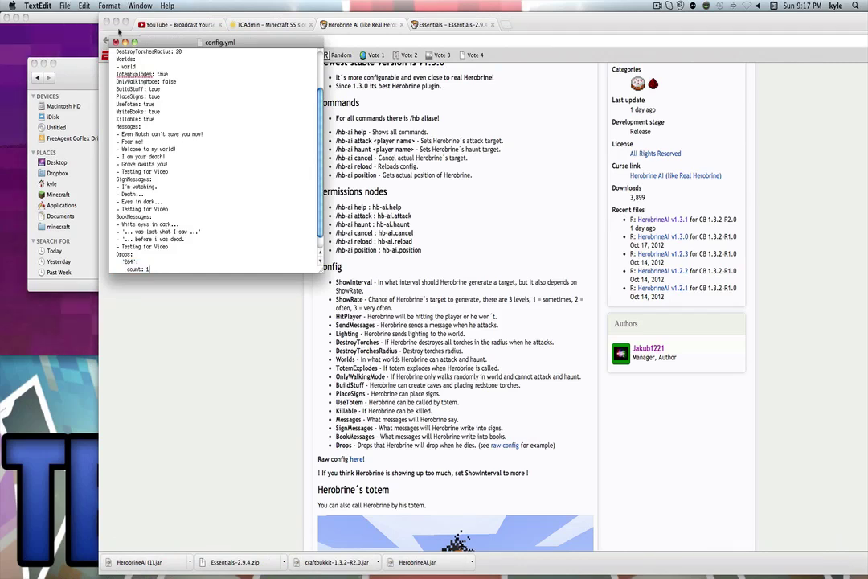
click(64, 5)
click(207, 80)
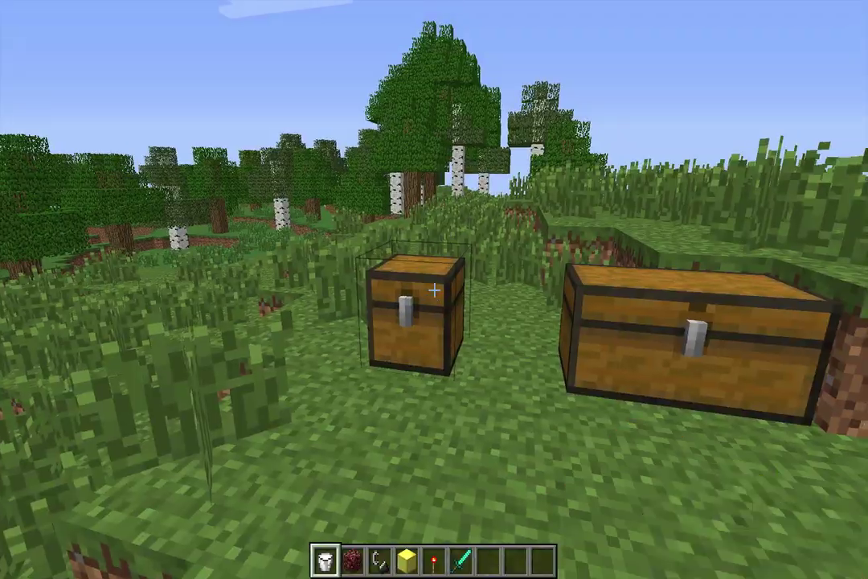
Step: In Minecraft, select an empty hotbar slot, look inside the single chest and the large chest, and close each one
key(w)
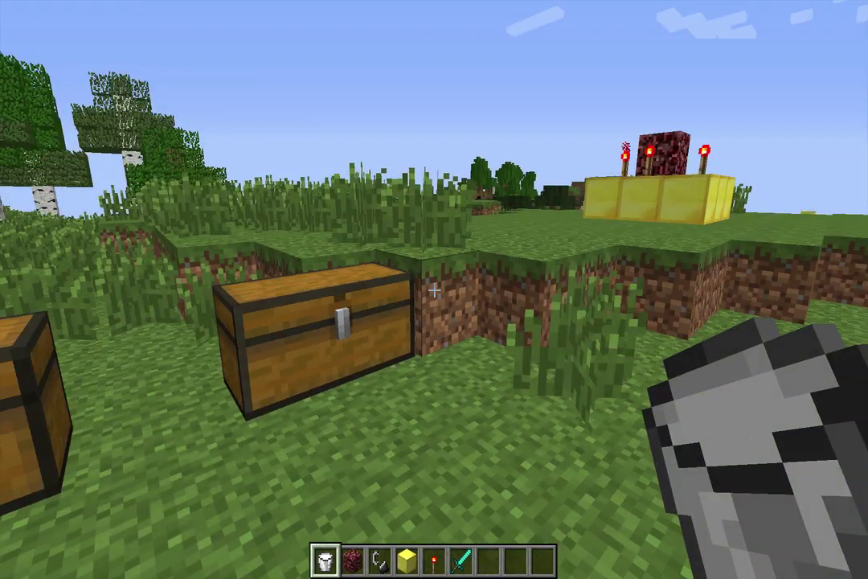
key(2)
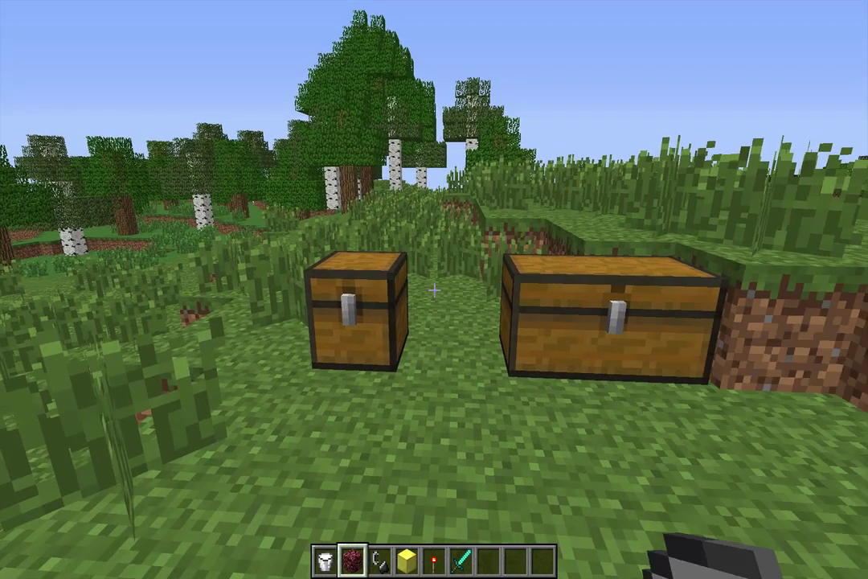
scroll(434, 289, down, 6)
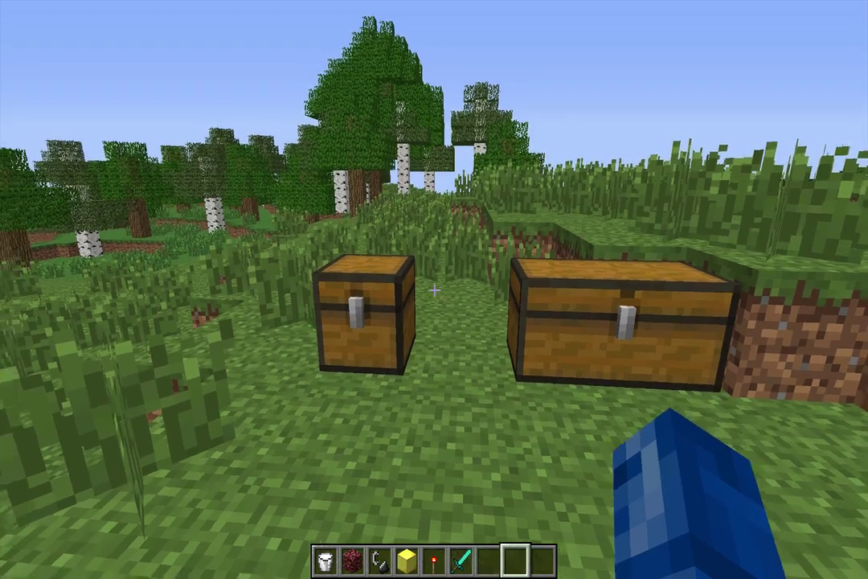
right_click(434, 290)
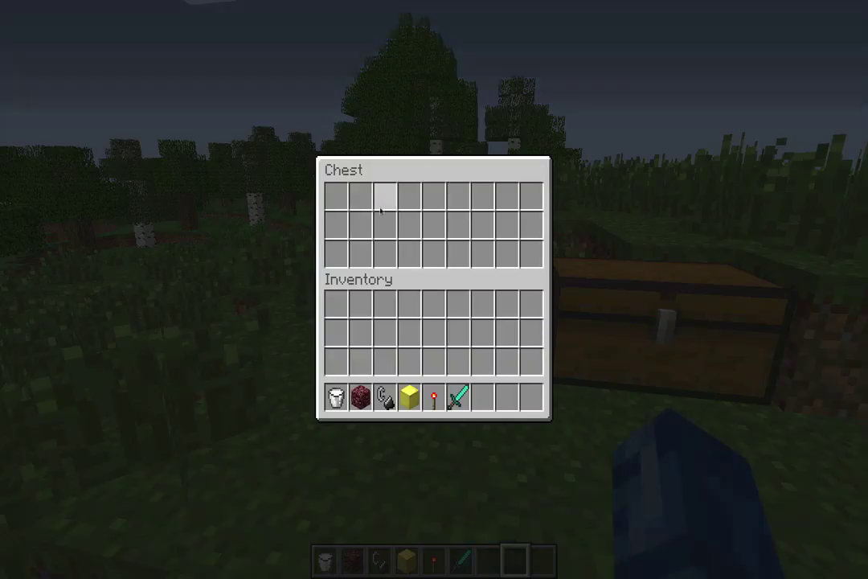
key(e)
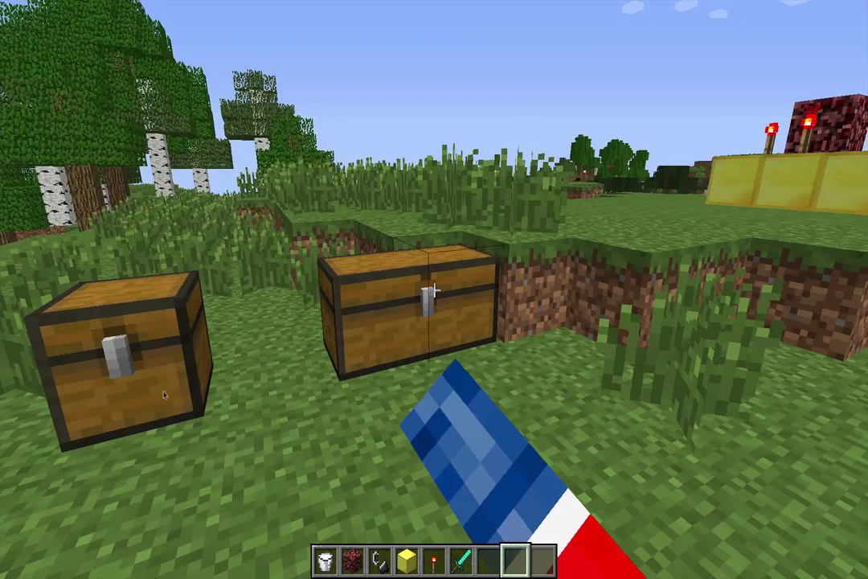
right_click(434, 291)
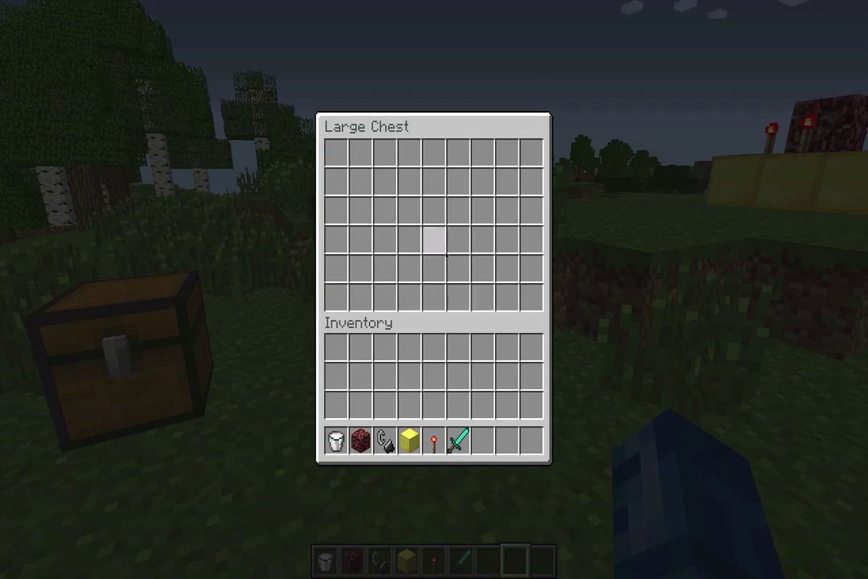
key(e)
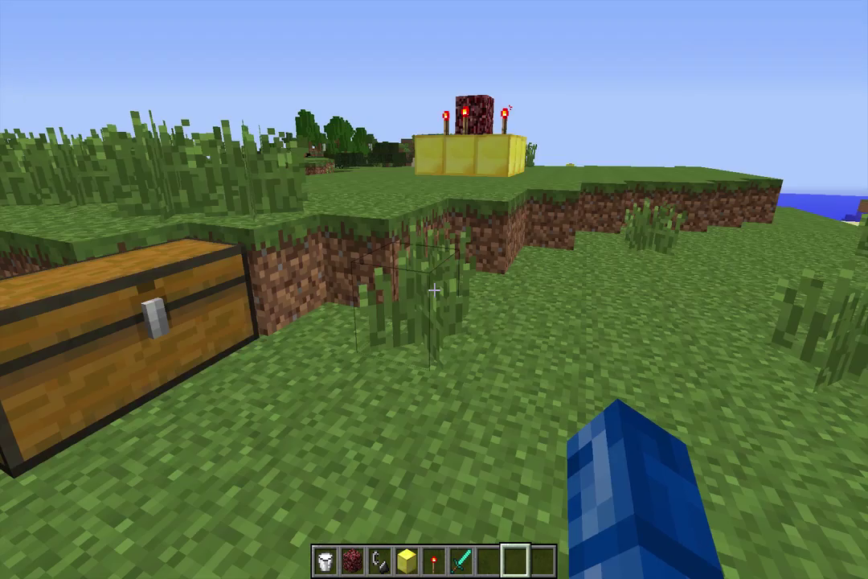
Step: Stay near the two chests and list the plugin's commands in chat with /hb help
key(s)
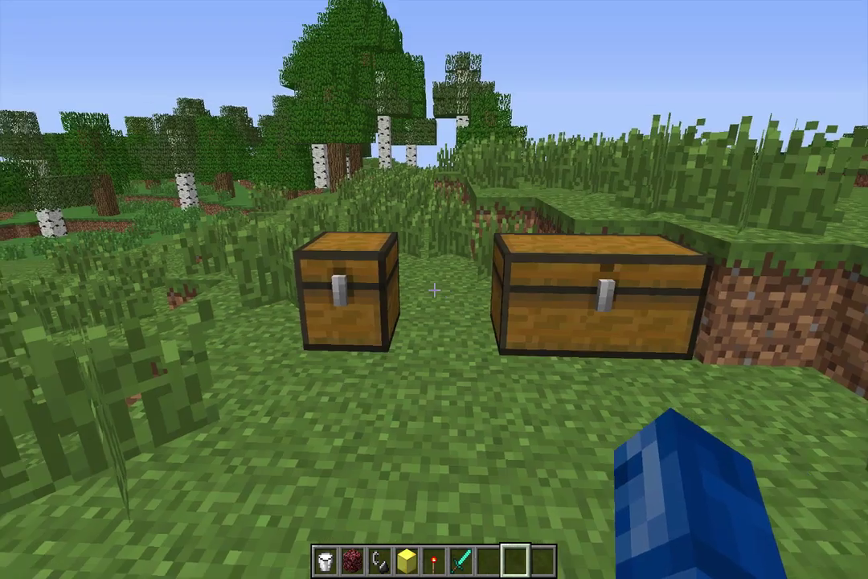
key(w)
key(s)
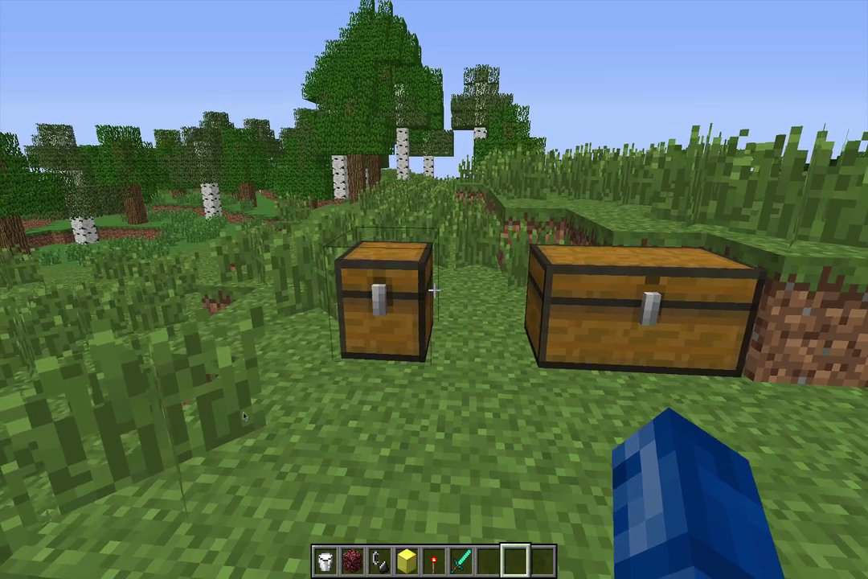
key(slash)
text(h)
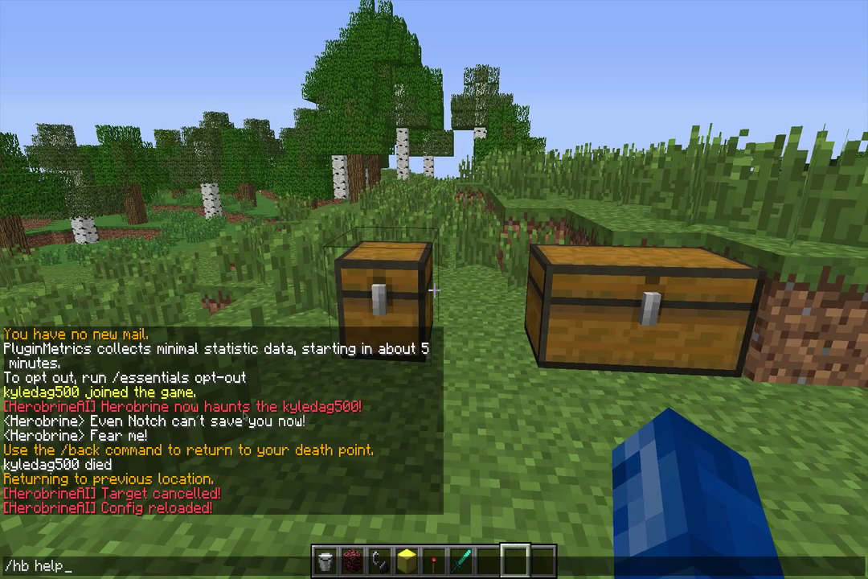
text(b help)
key(Return)
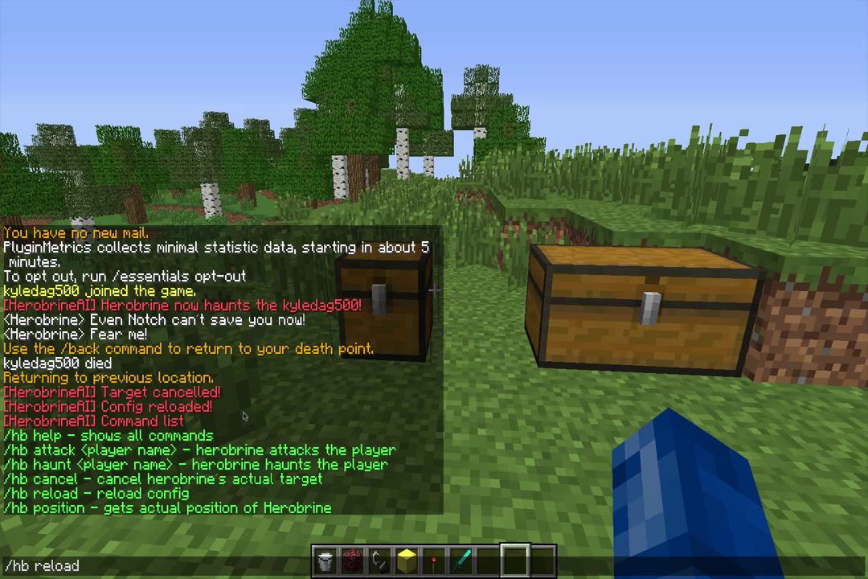
Step: Run /hb reload and /hb position, and reread the plugin's commands and output in the chat history
key(Return)
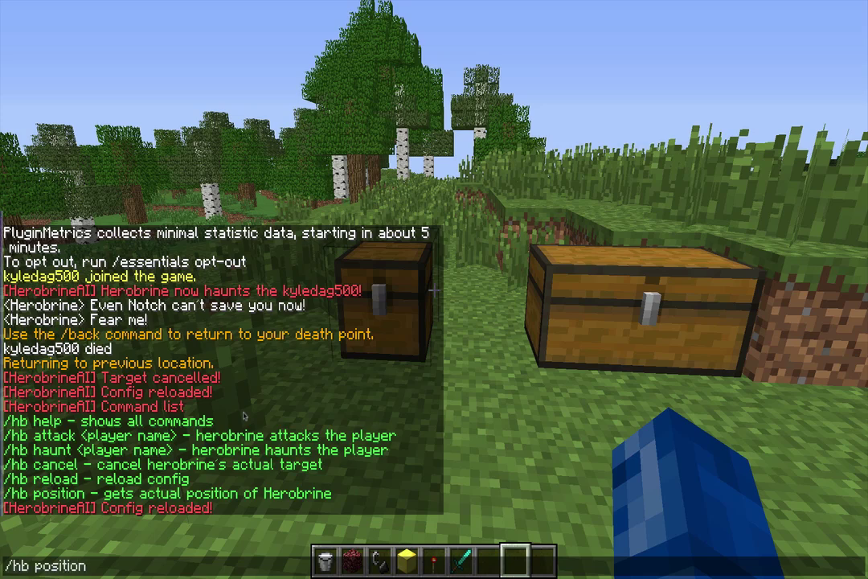
key(Return)
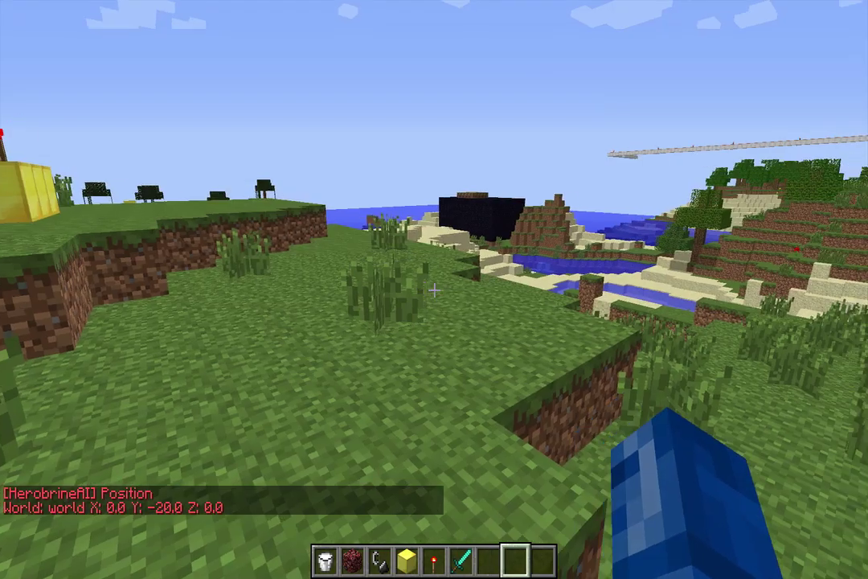
key(t)
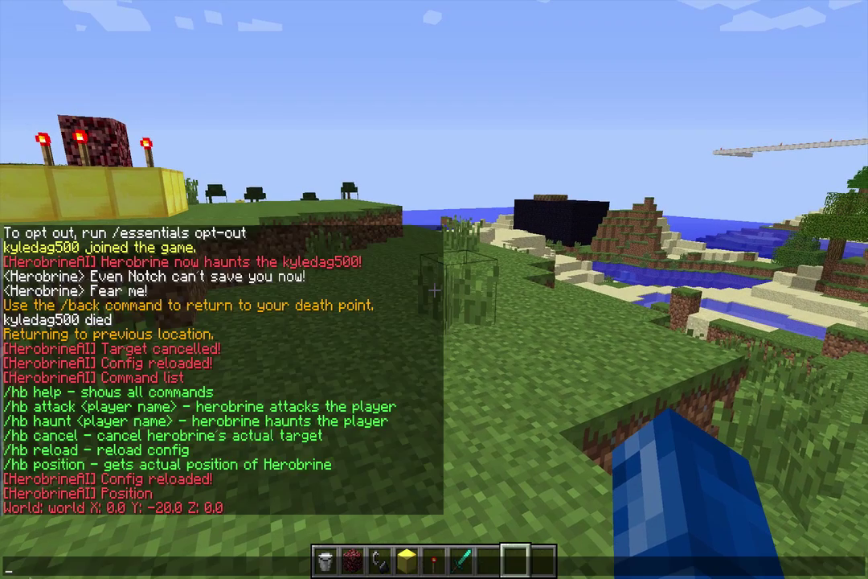
key(Escape)
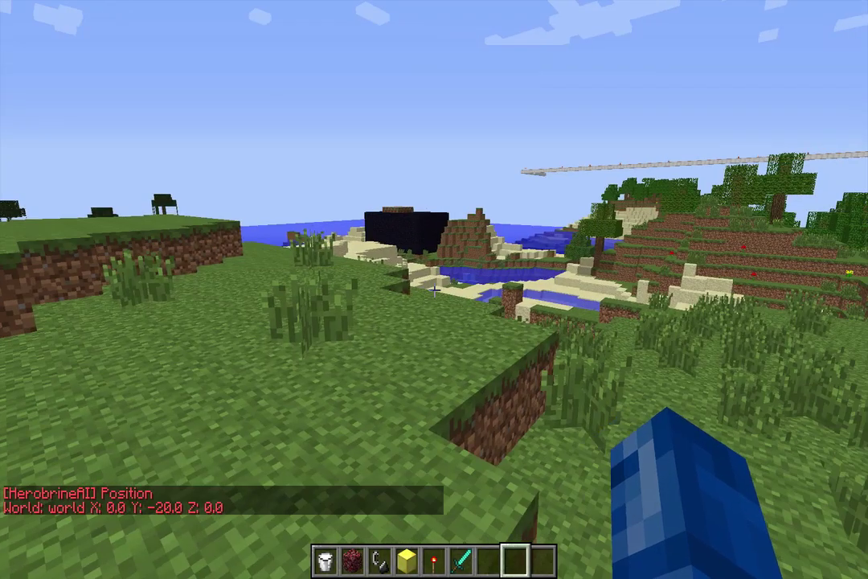
key(t)
key(Escape)
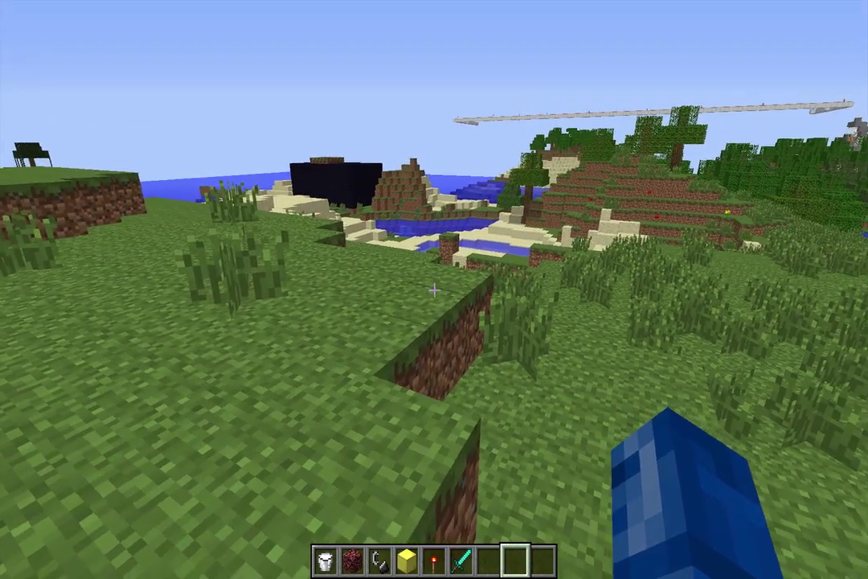
key(t)
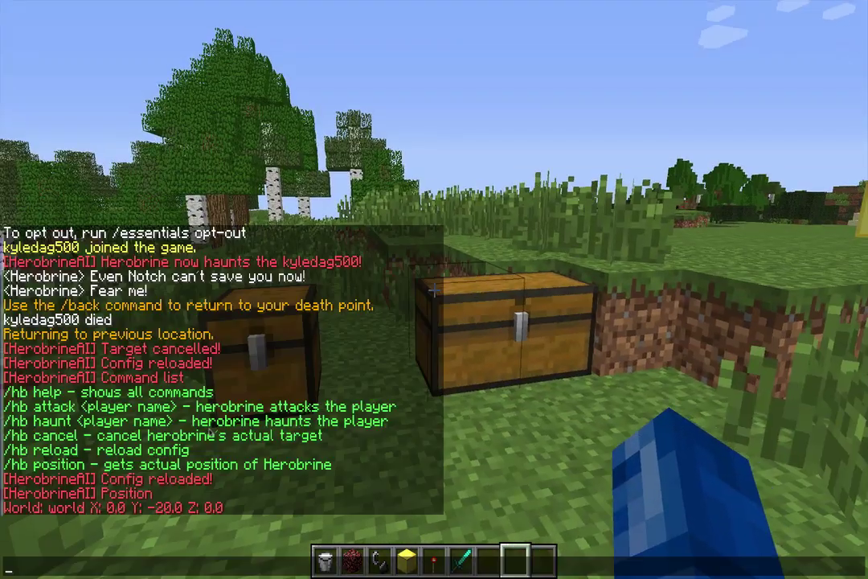
key(Escape)
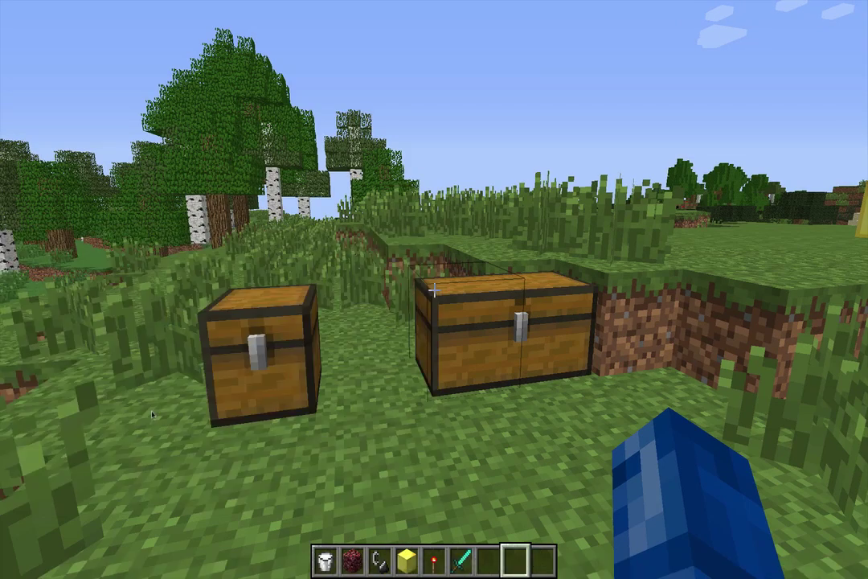
Step: Make Herobrine haunt your own player by running /hb haunt with the player name
key(slash)
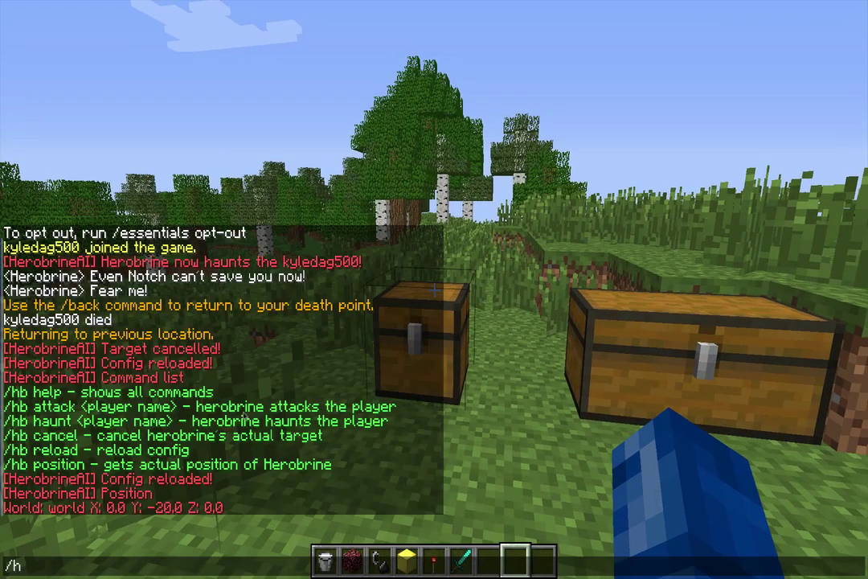
text(hb haunt)
key(Return)
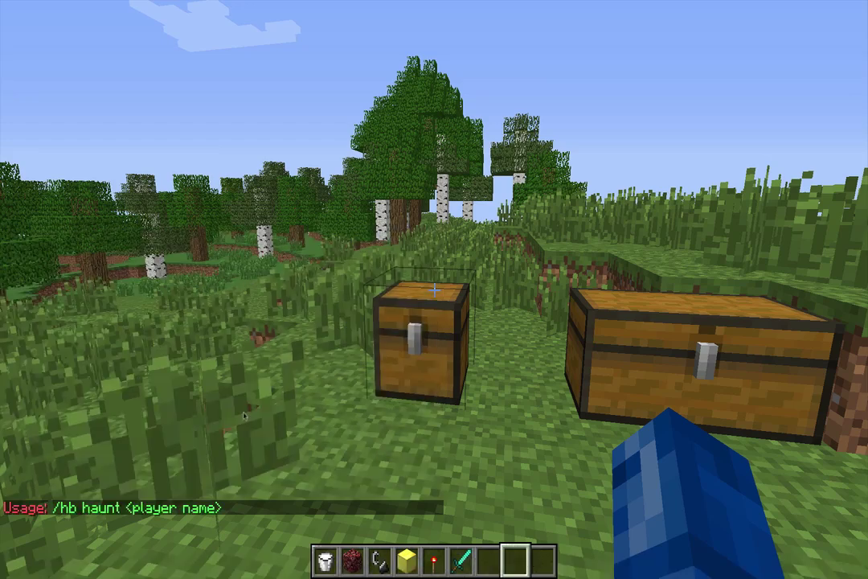
key(t)
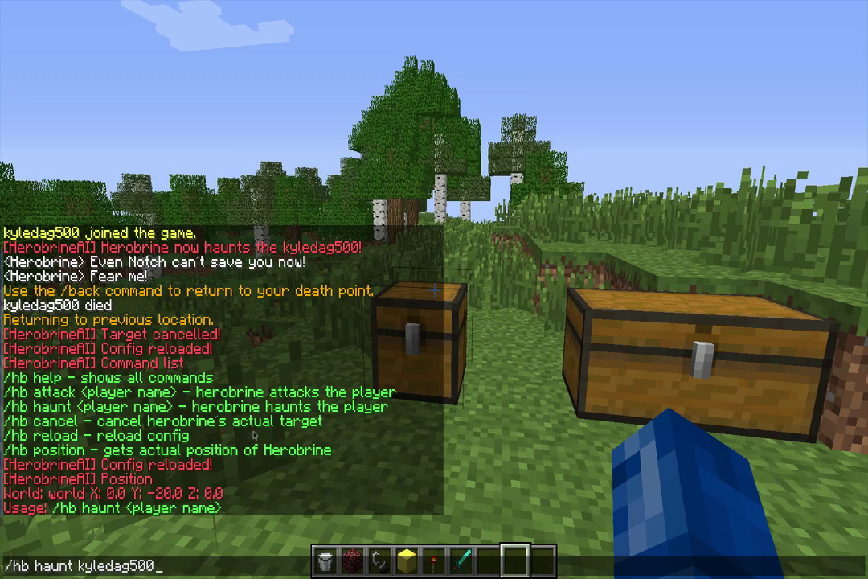
key(Return)
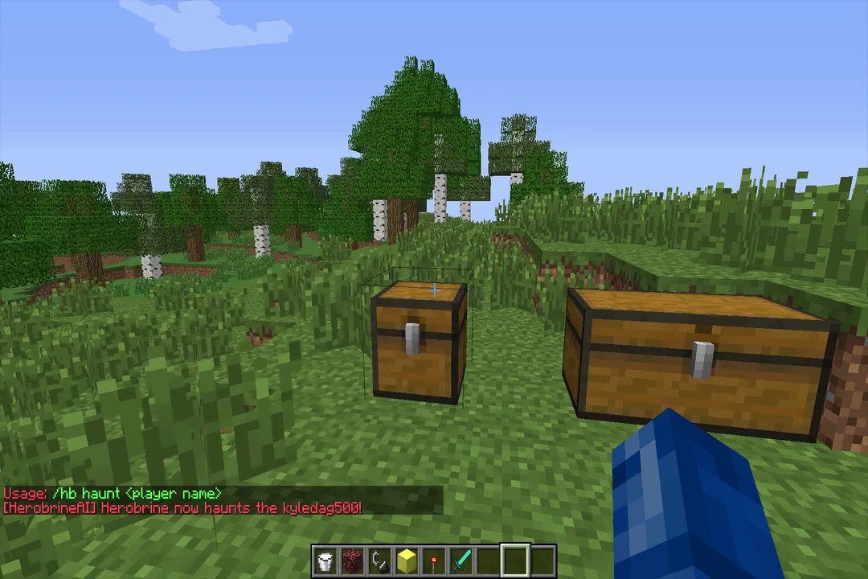
Step: Equip the diamond sword and walk around the area near the chests to look for signs of Herobrine
key(s)
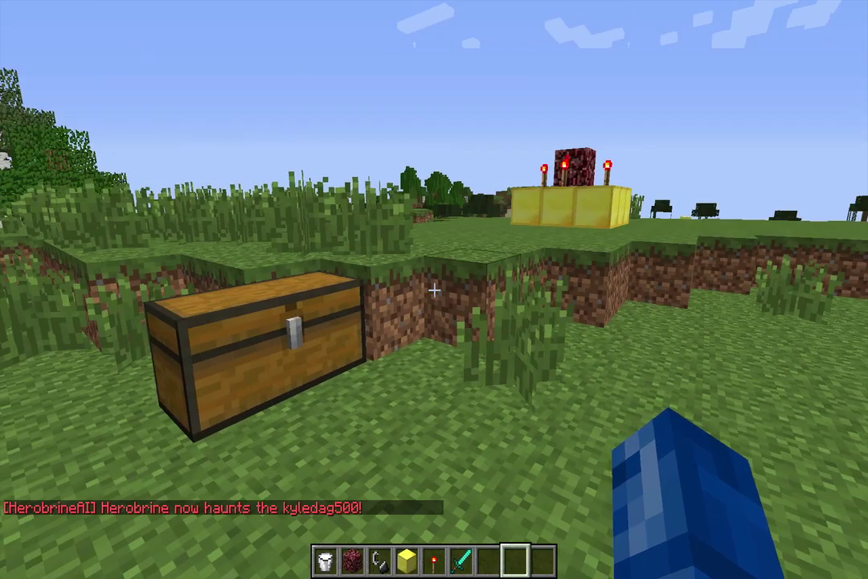
key(1)
key(6)
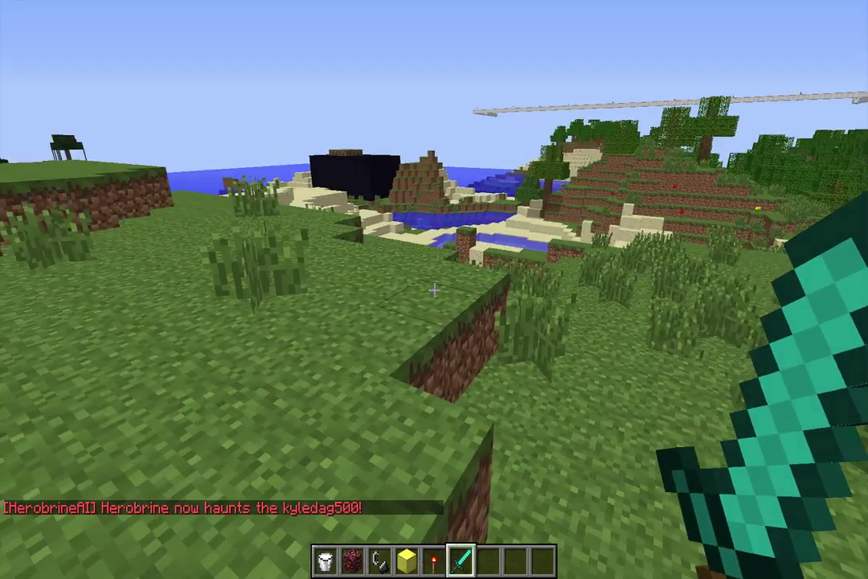
key(w)
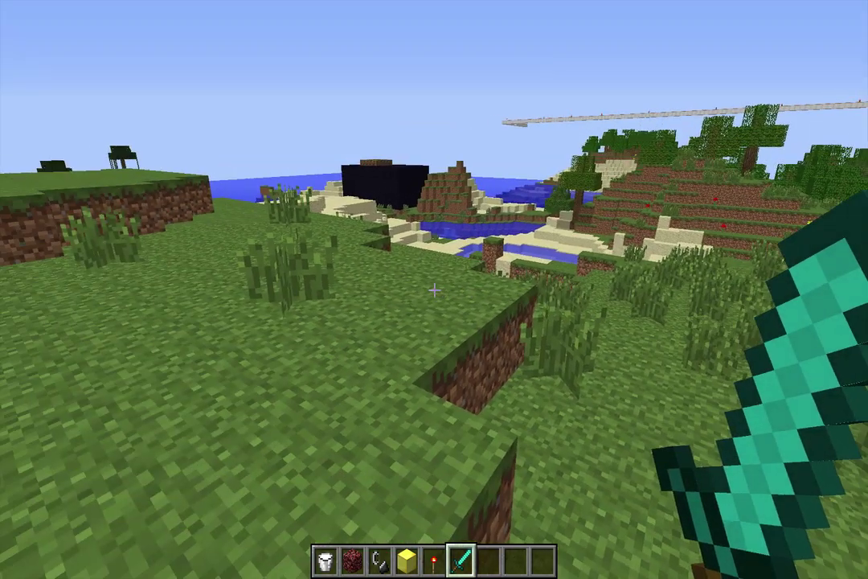
key(w)
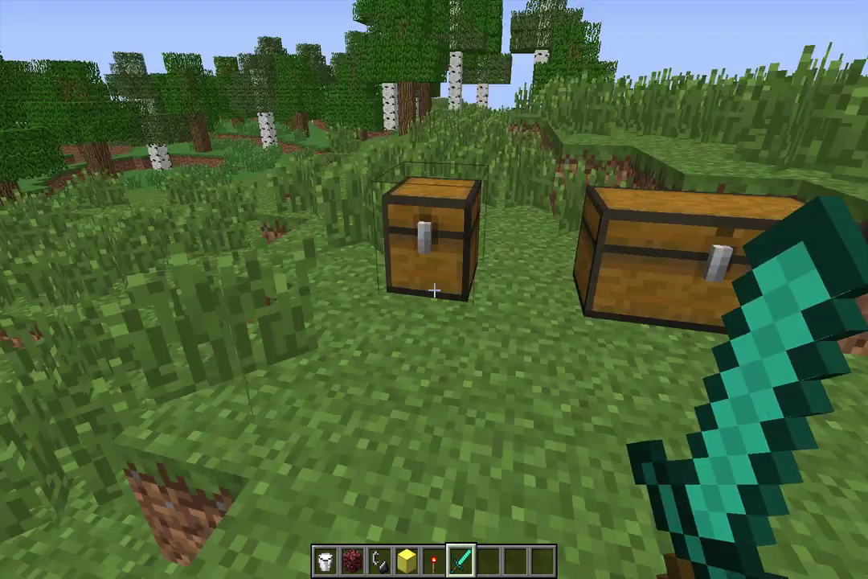
key(w)
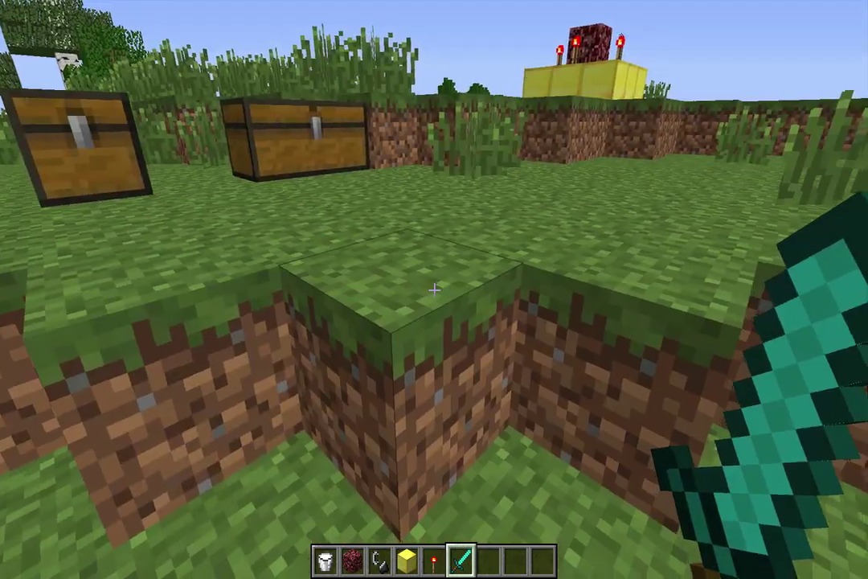
Step: Add a torch from the creative inventory to the empty hotbar slot beside the diamond sword and hold it
key(4)
key(e)
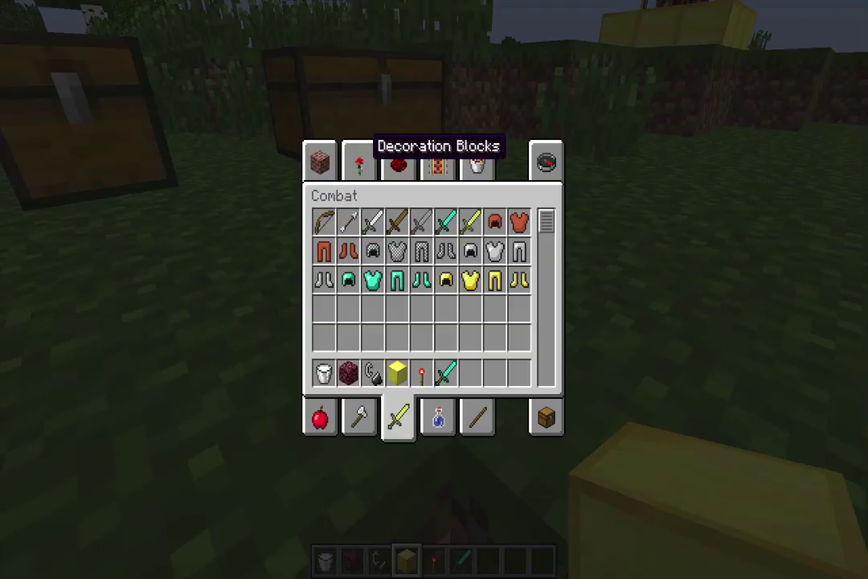
key(e)
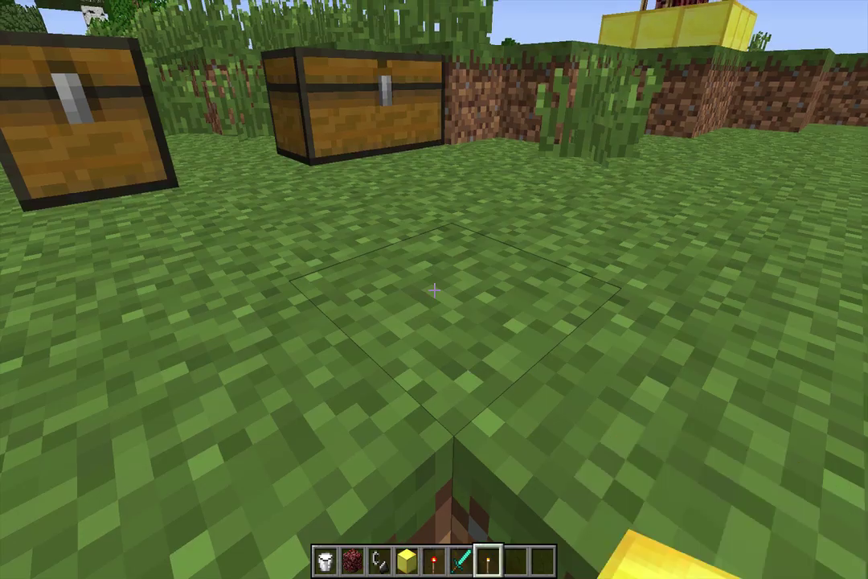
key(7)
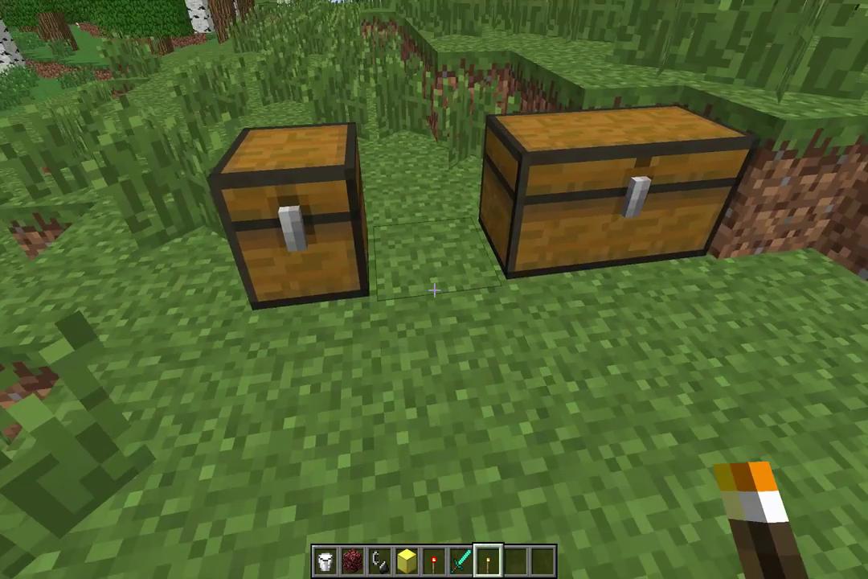
Step: Place torches on the grass between the single chest and the large chest and across the area in front of them
right_click(434, 289)
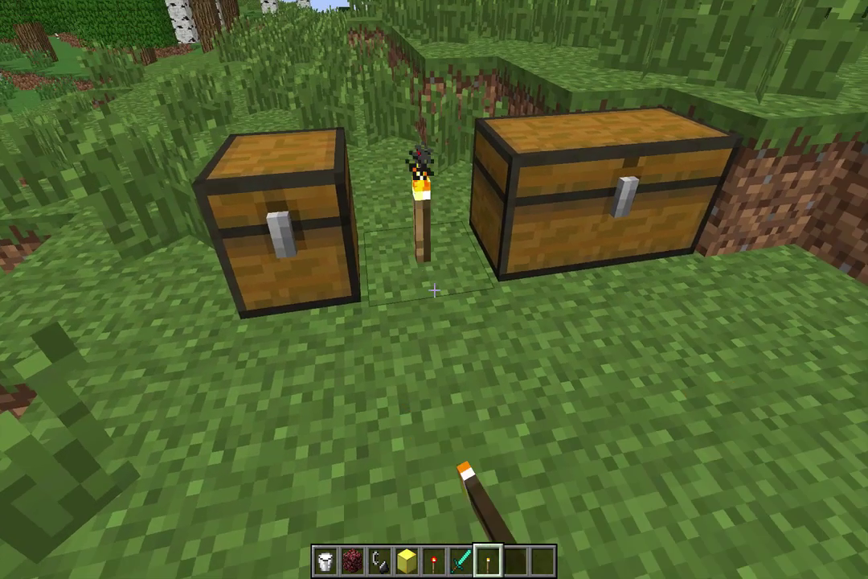
right_click(434, 289)
right_click(434, 289)
right_click(434, 289)
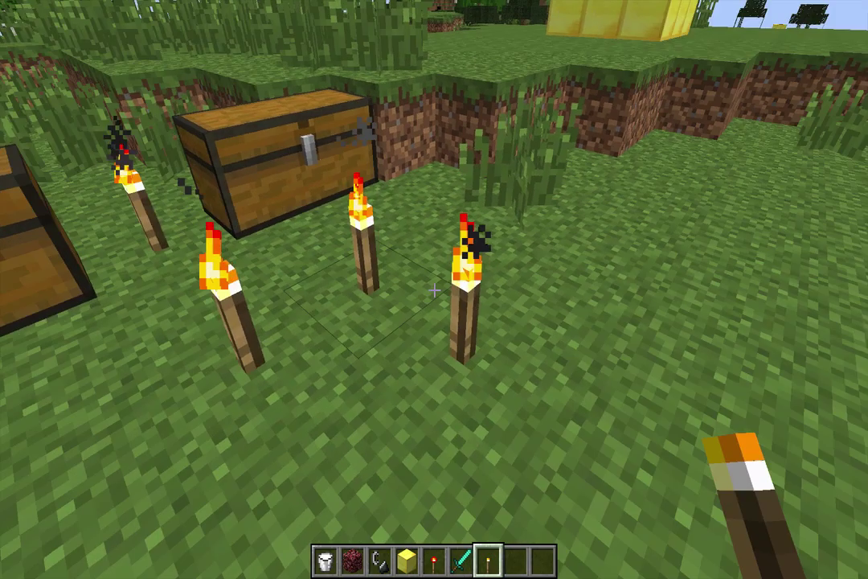
right_click(434, 289)
right_click(434, 290)
right_click(434, 289)
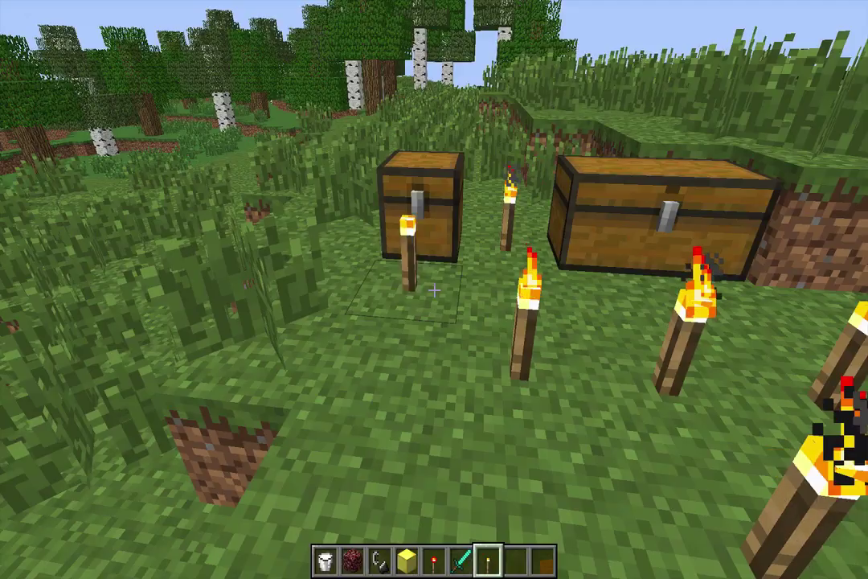
right_click(434, 289)
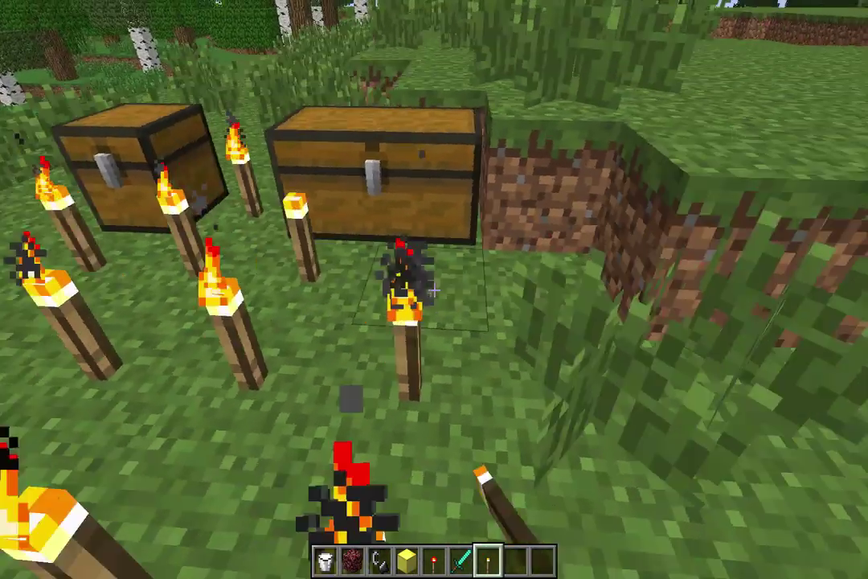
right_click(434, 289)
right_click(434, 290)
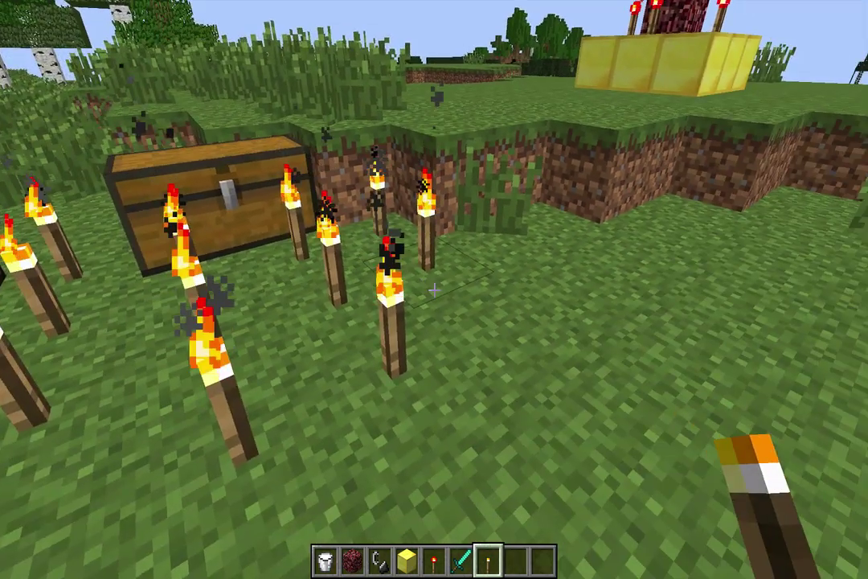
right_click(434, 289)
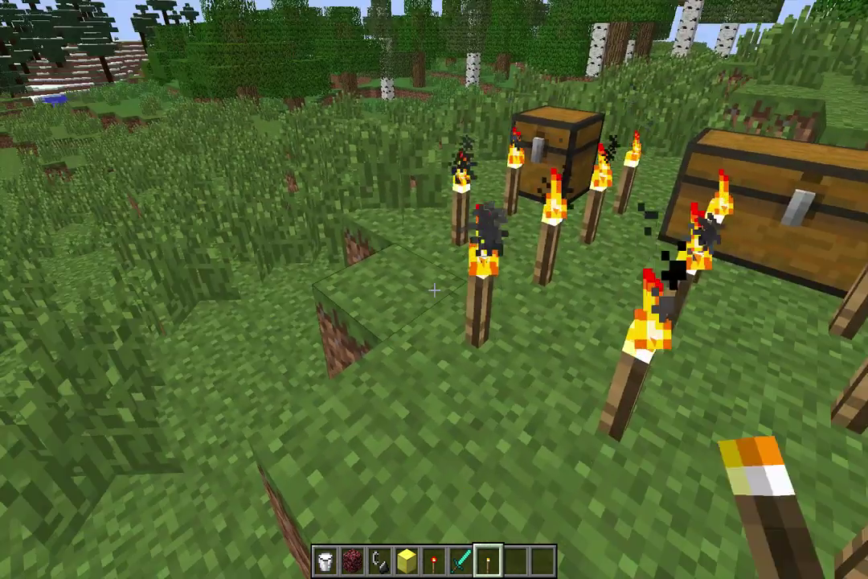
right_click(434, 290)
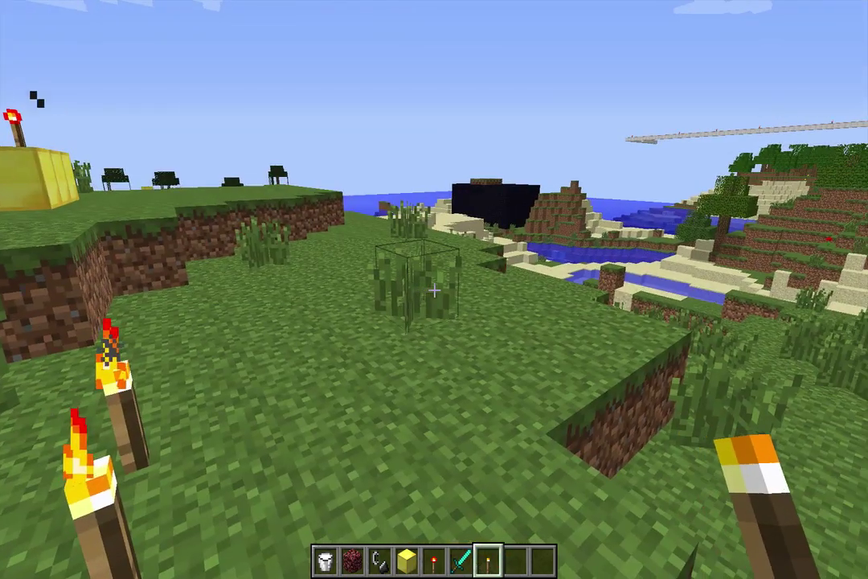
Step: Try to make Herobrine attack your own player by running /hb attack with the player name
key(slash)
text(hb attack kyledag500)
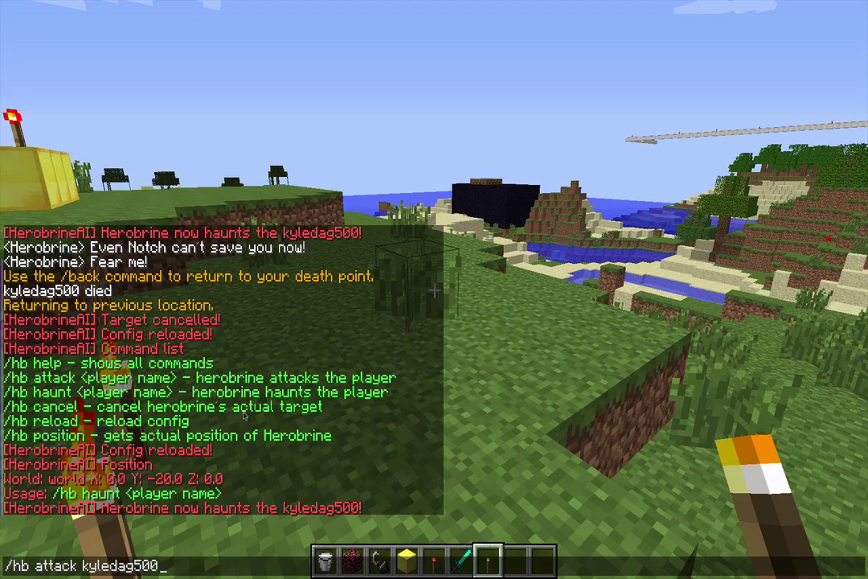
key(Return)
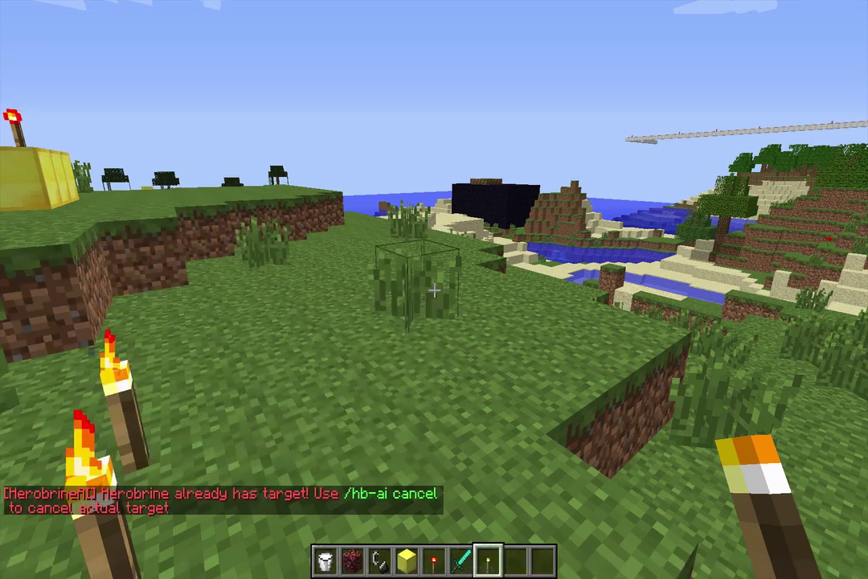
Step: Cancel Herobrine's current target with /hb cancel and reopen the chat for another command
text(t)
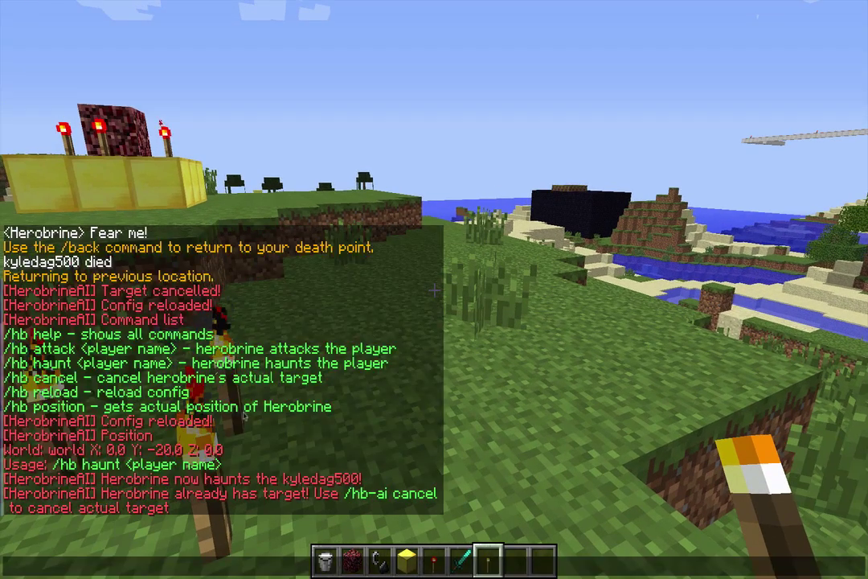
text(/hb cancel)
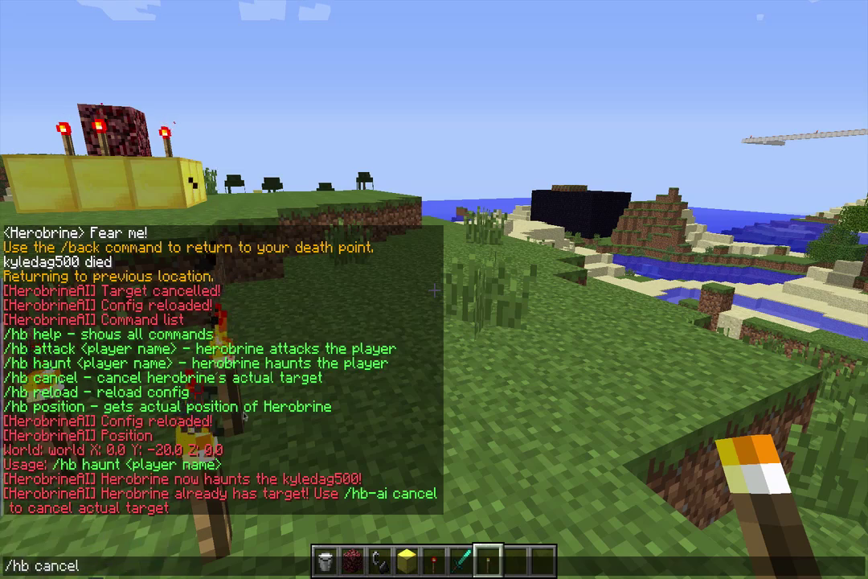
key(Return)
key(t)
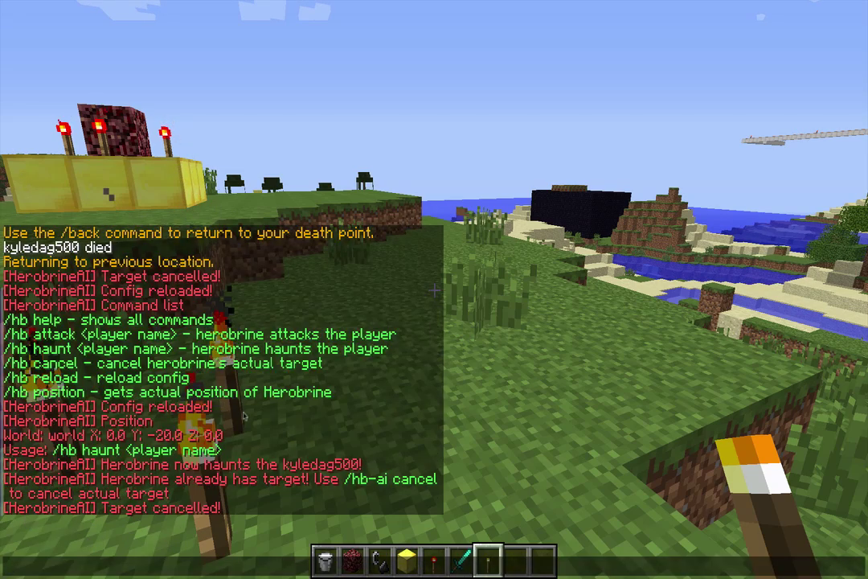
key(Escape)
text(t/)
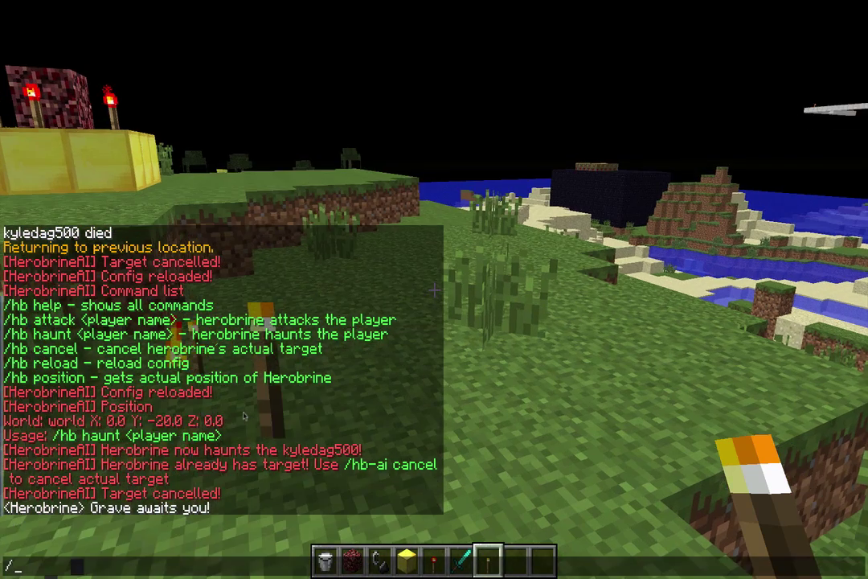
key(Escape)
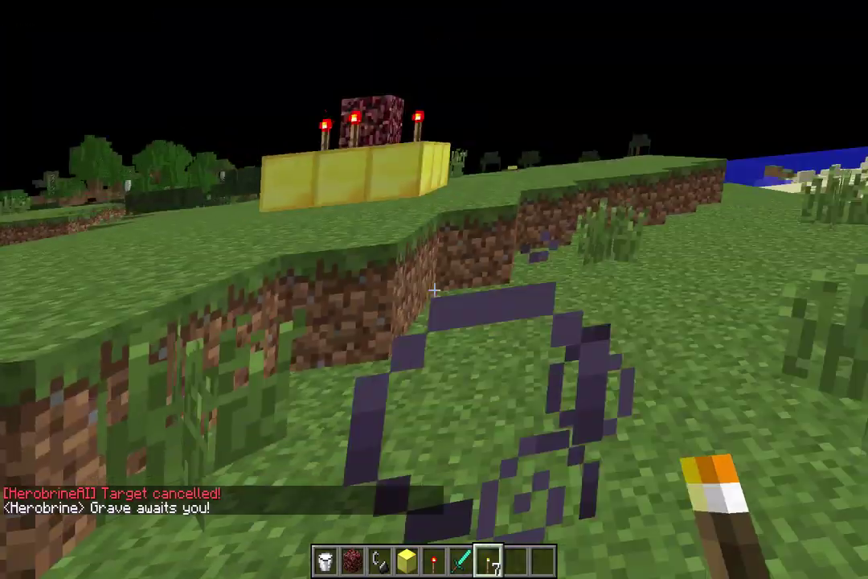
Step: Hold the diamond sword and walk around the chests to collect the broken torches from the grass
key(5)
key(6)
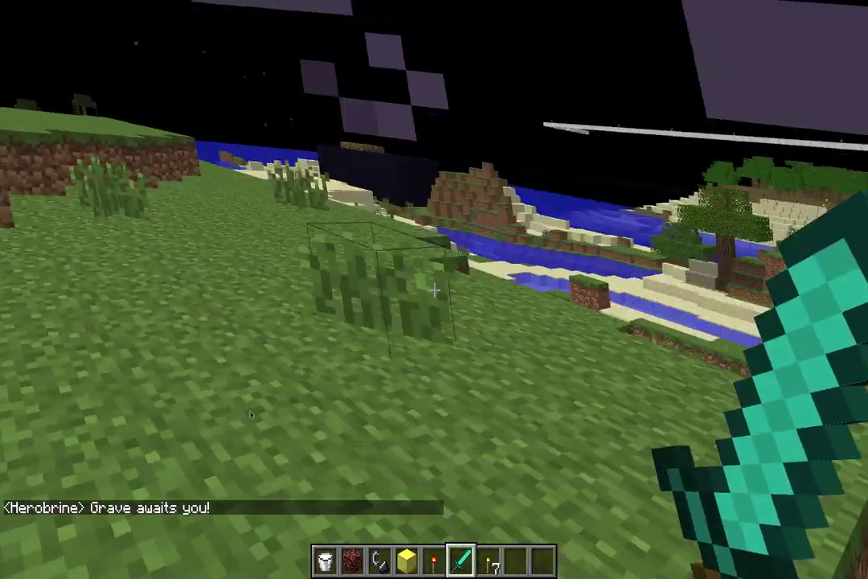
key(e)
key(e)
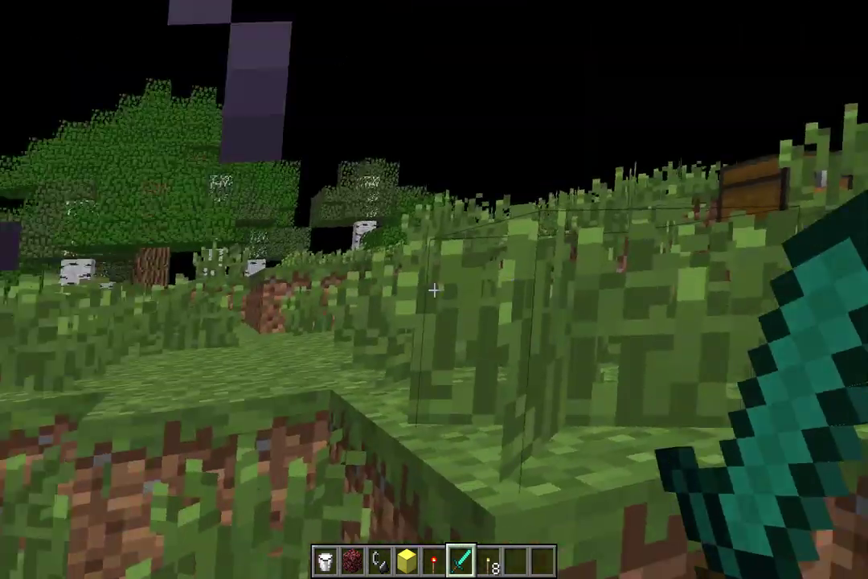
key(w)
key(space)
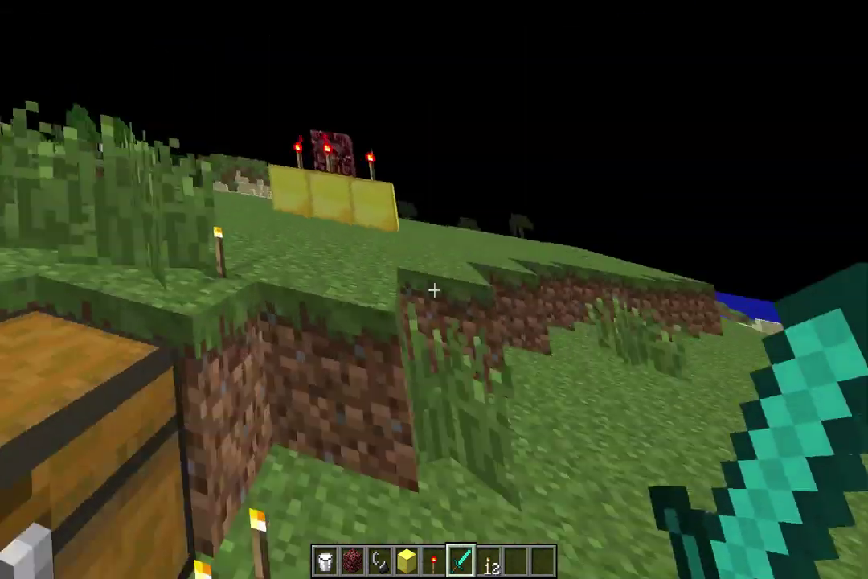
key(s)
key(space)
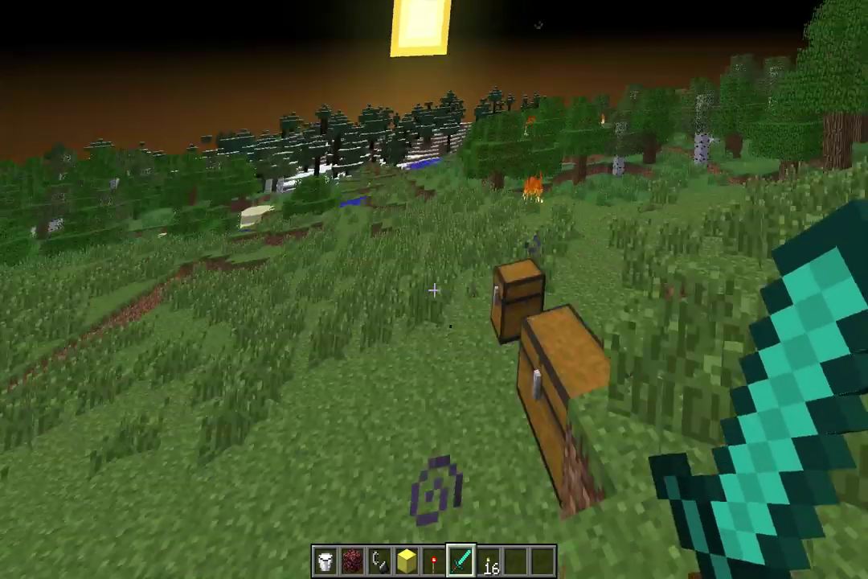
key(w)
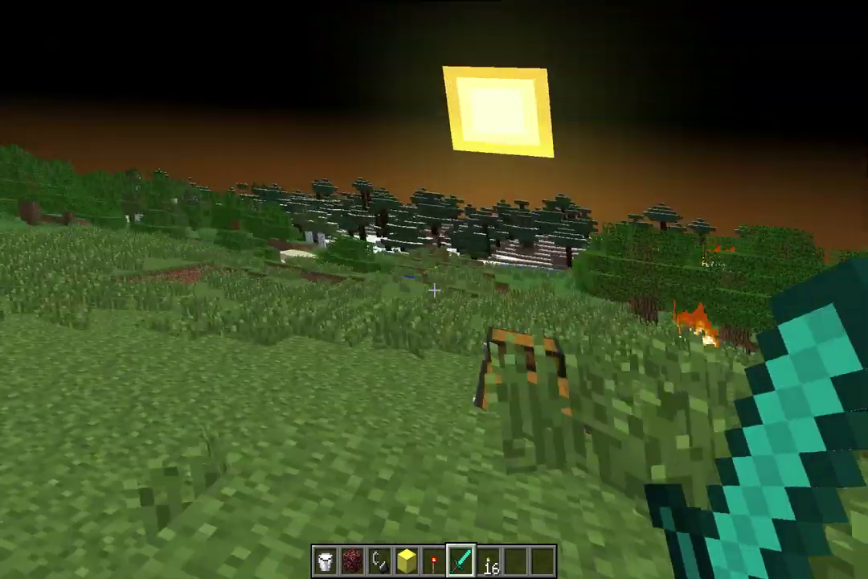
key(s)
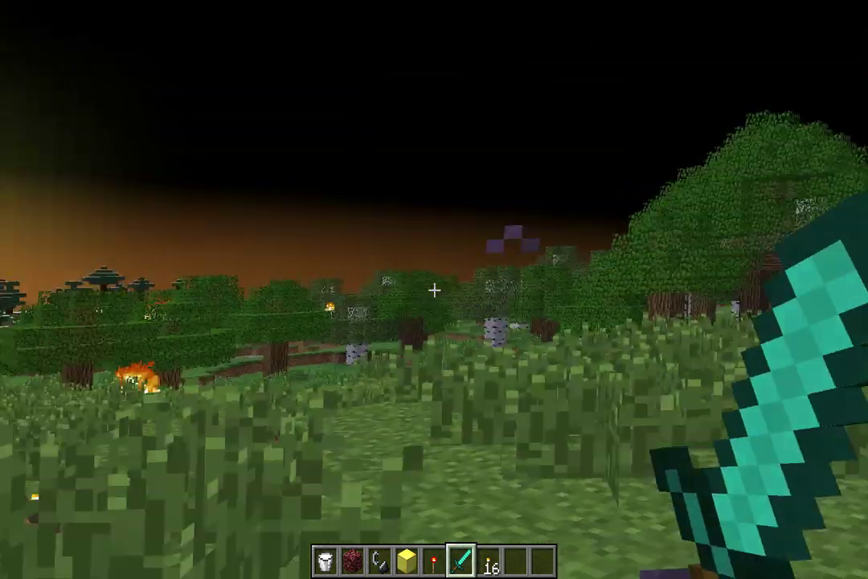
key(w)
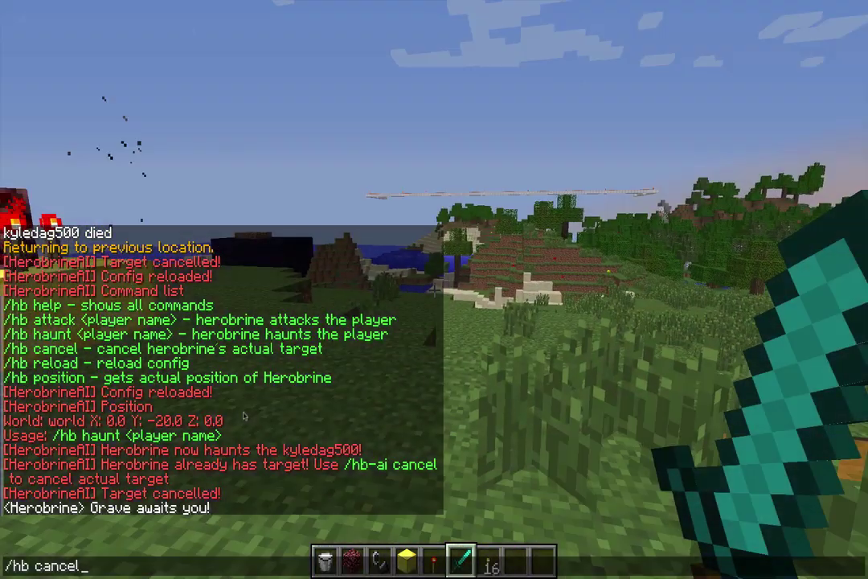
key(Escape)
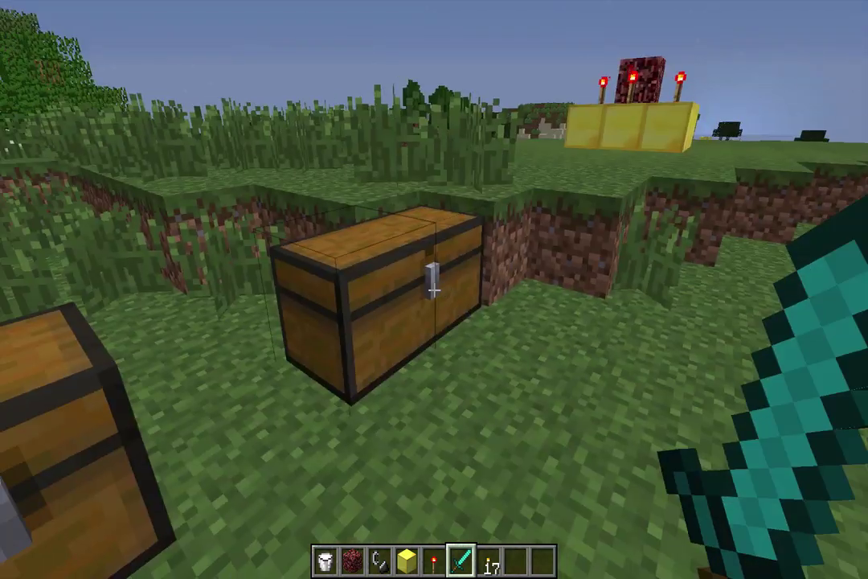
Step: Look inside the large chest beside the grass ledge
right_click(434, 289)
key(Escape)
right_click(434, 290)
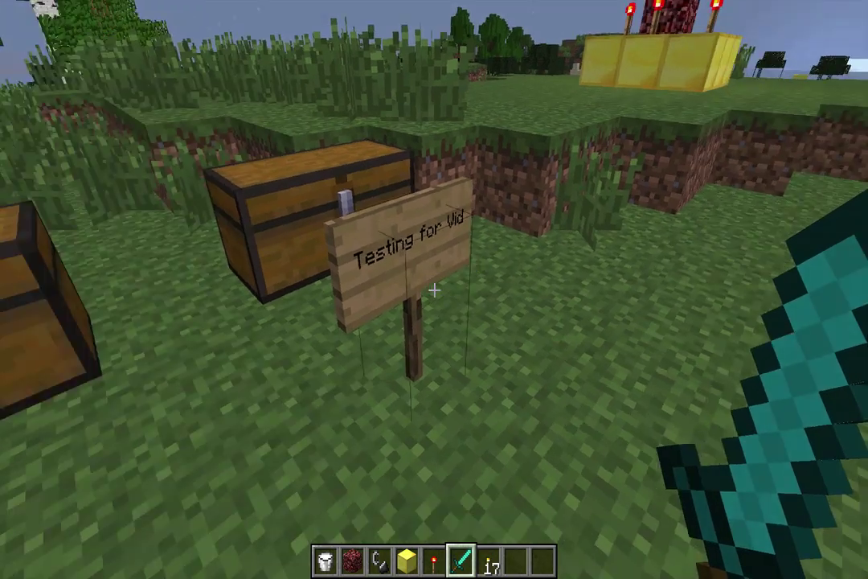
Step: Examine the "Testing for Vid" sign and the ground around both chests, and check inside the single chest
key(w)
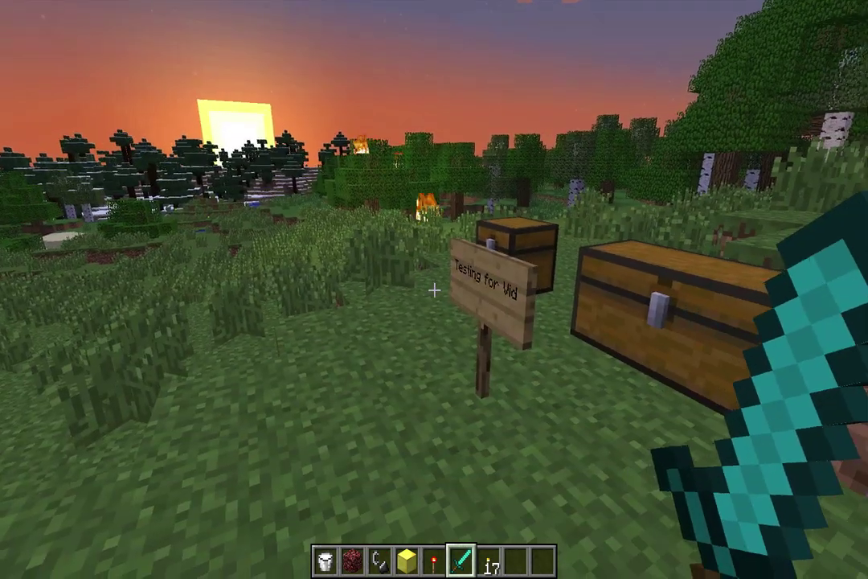
key(w)
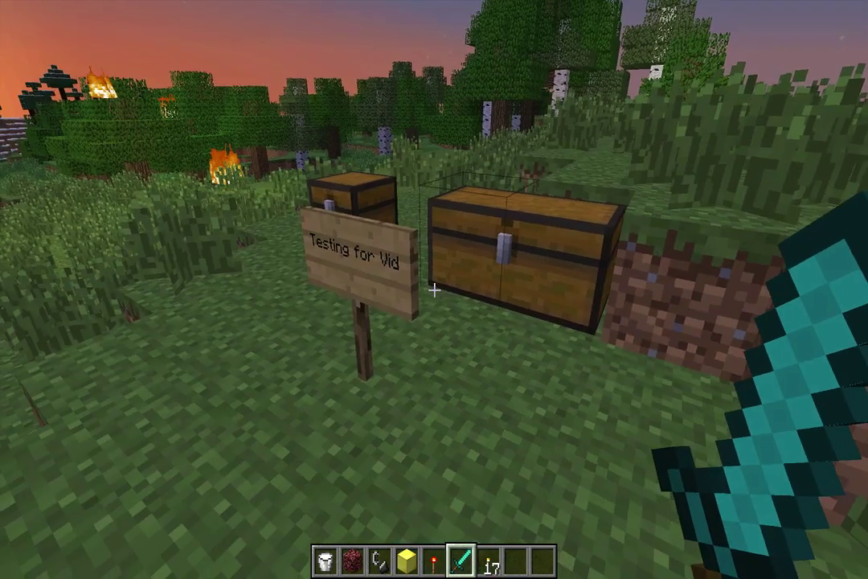
click(434, 289)
click(434, 289)
key(w)
key(a)
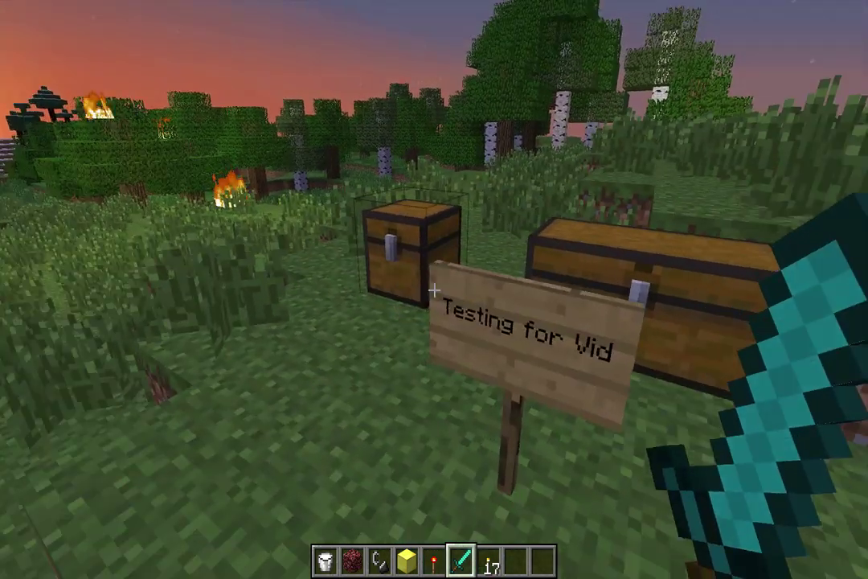
key(a)
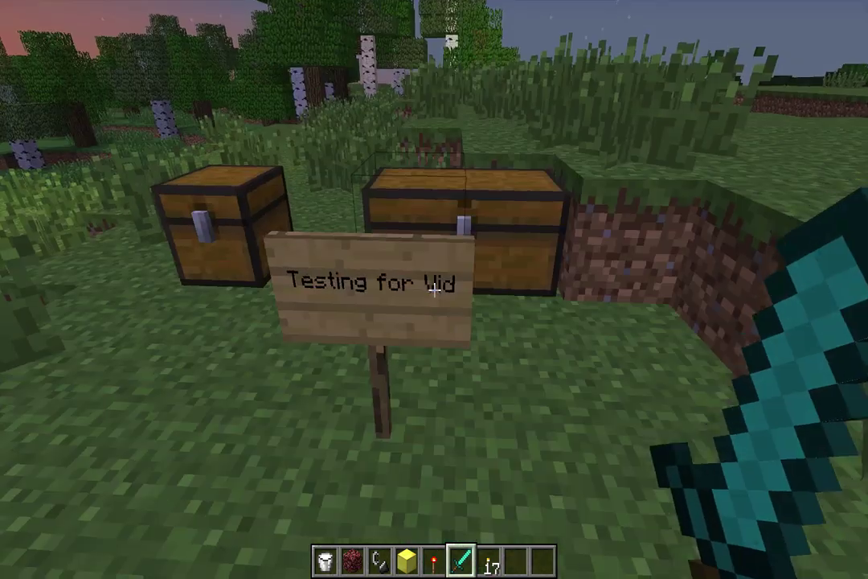
key(w)
key(a)
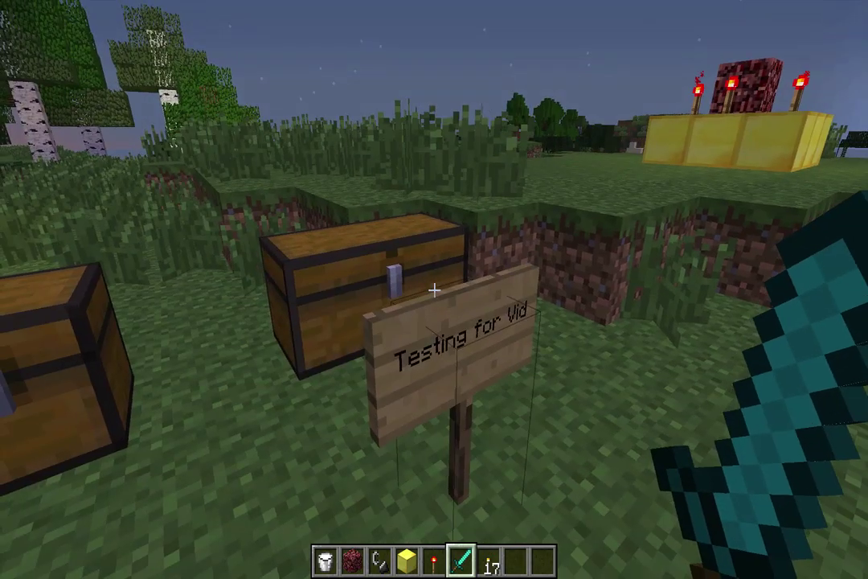
key(w)
key(s)
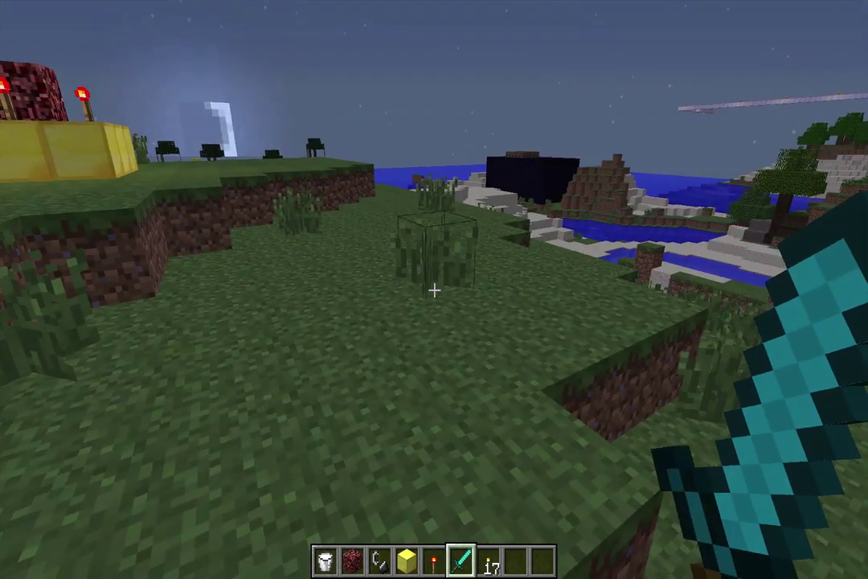
key(d)
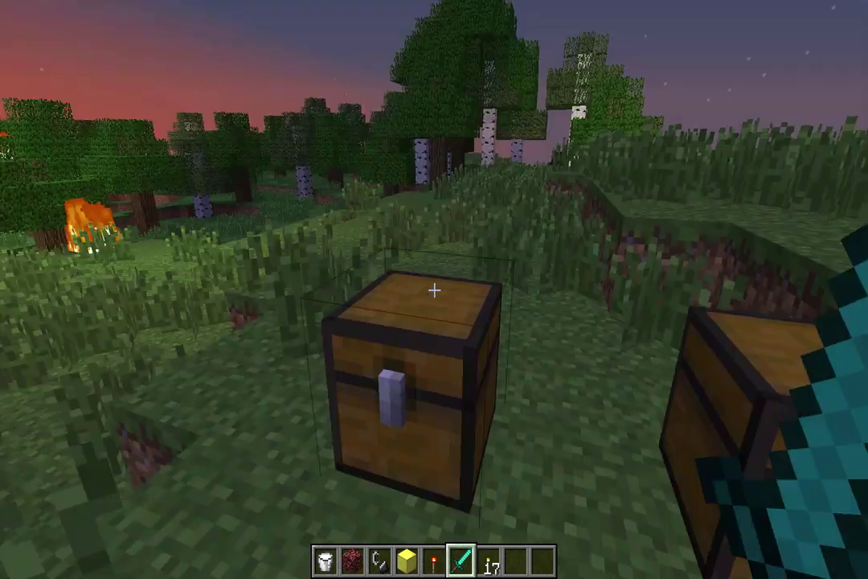
right_click(434, 290)
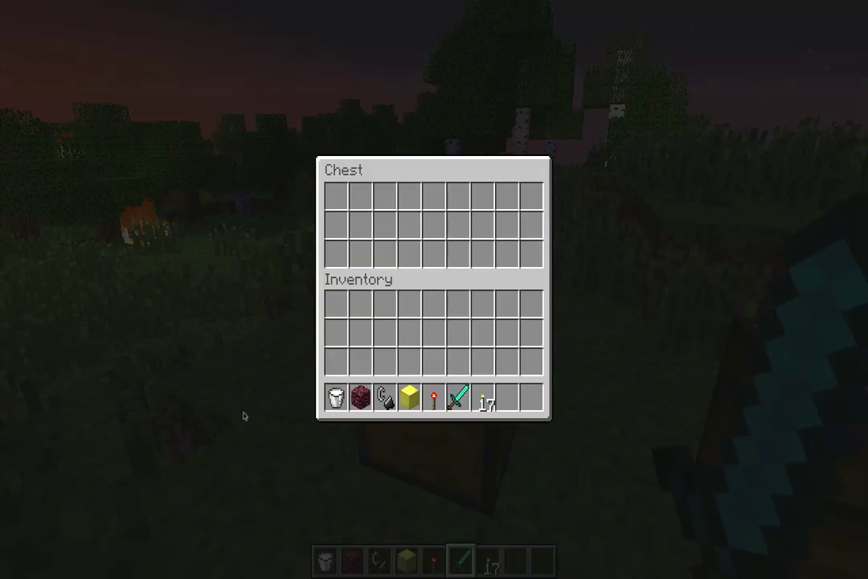
key(Escape)
Step: Review the game's video settings, including graphics, render distance and brightness, and return to the game
key(Escape)
click(348, 293)
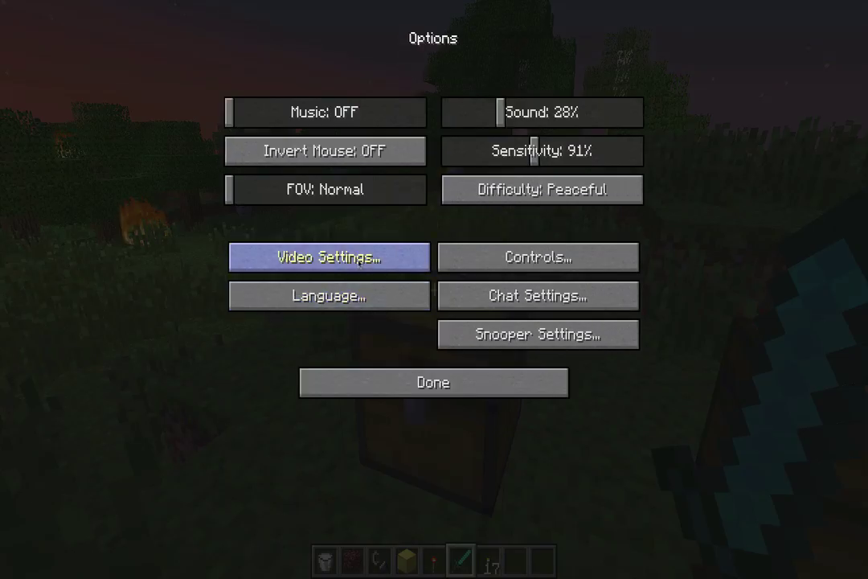
click(346, 261)
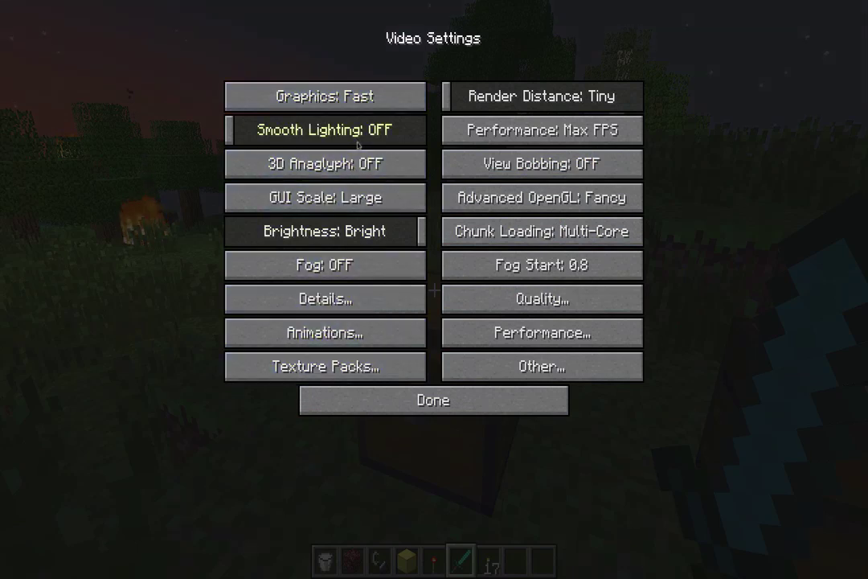
click(401, 411)
key(Escape)
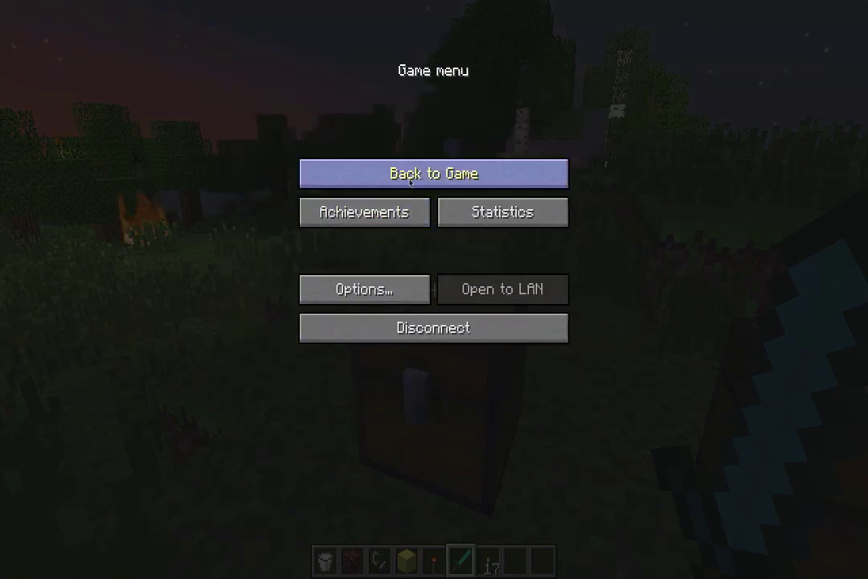
click(410, 181)
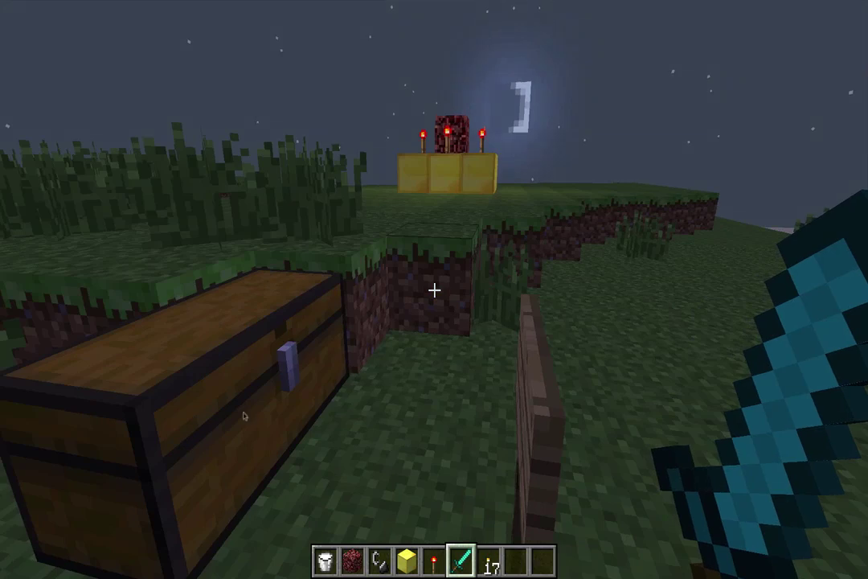
Step: Run the /hb command from two entries back in the chat history again
key(t)
key(Up)
key(Up)
key(Return)
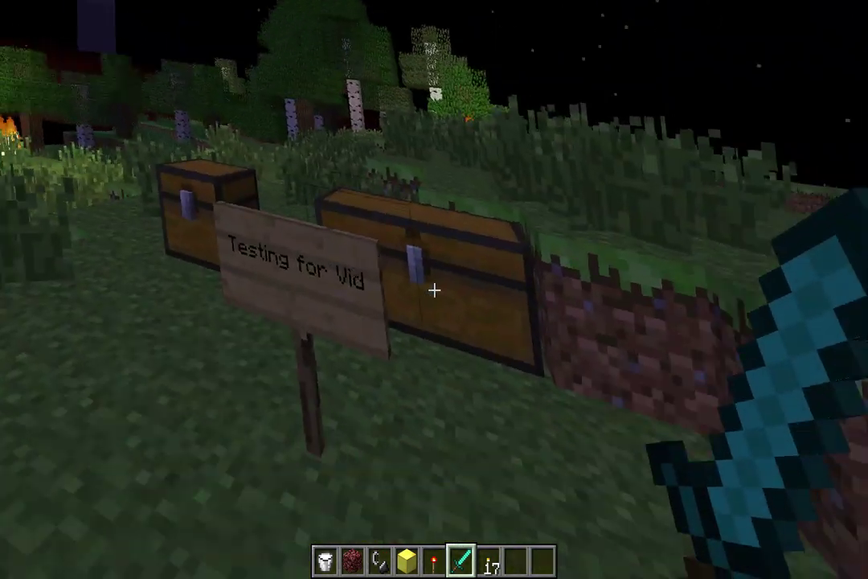
Step: Place torches on the grass around the sign and chests, and hold the diamond sword to watch for Herobrine
key(7)
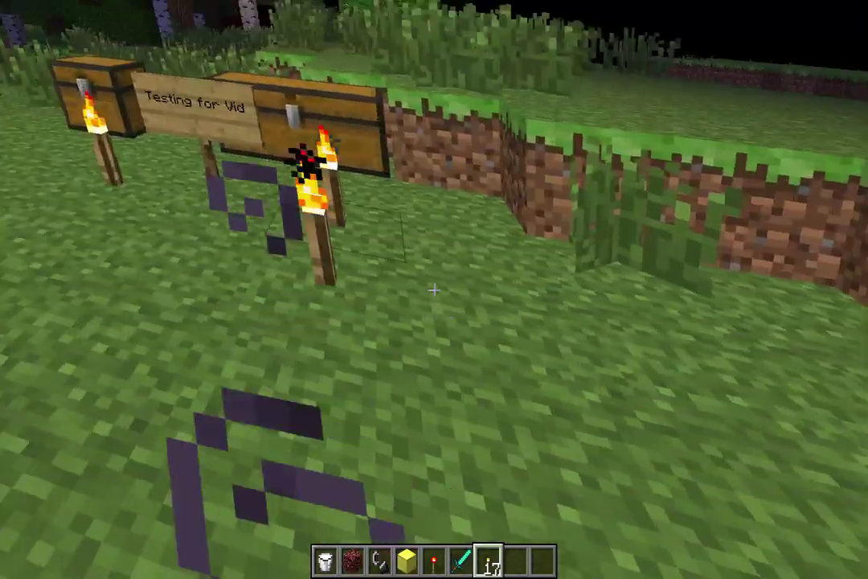
key(6)
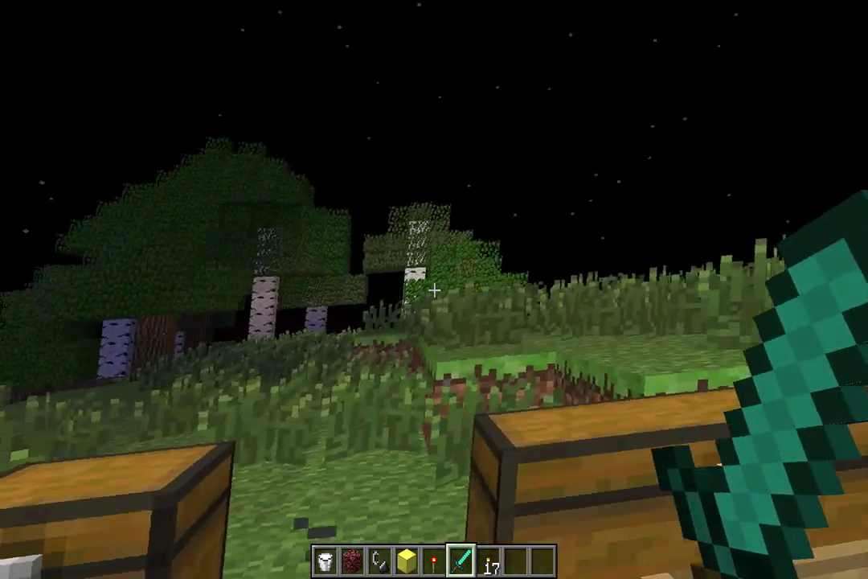
key(1)
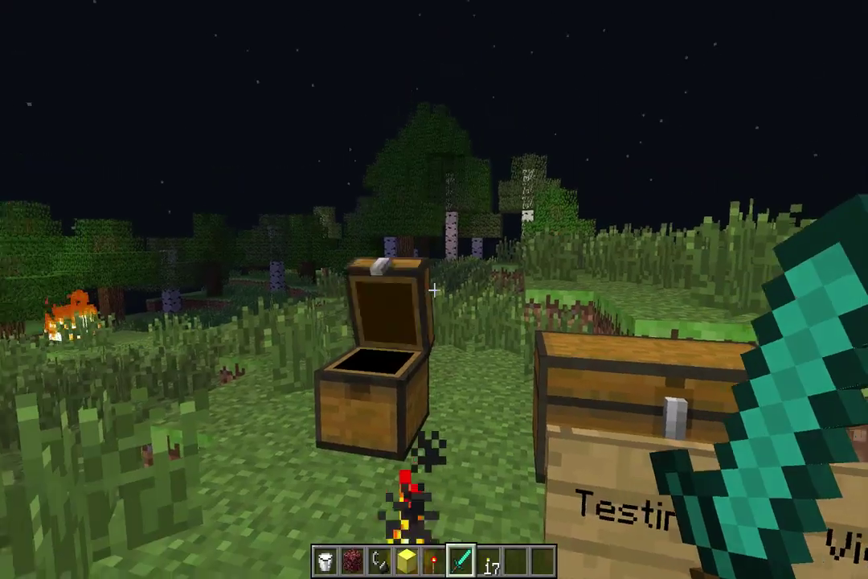
key(a)
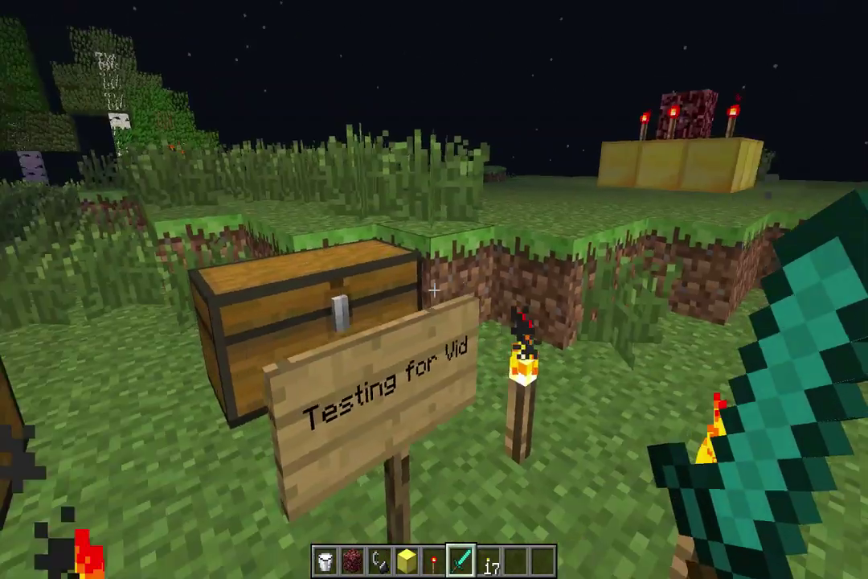
Step: Lay a hollow 3×3 square of gold blocks beside the existing shrine, breaking the surplus block at the end of the row
mouse_move(434, 289)
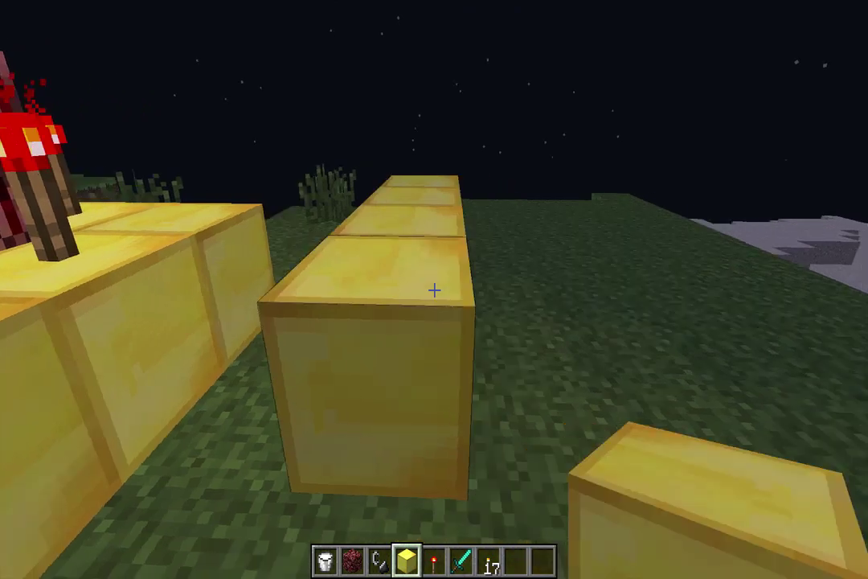
key(d)
click(434, 290)
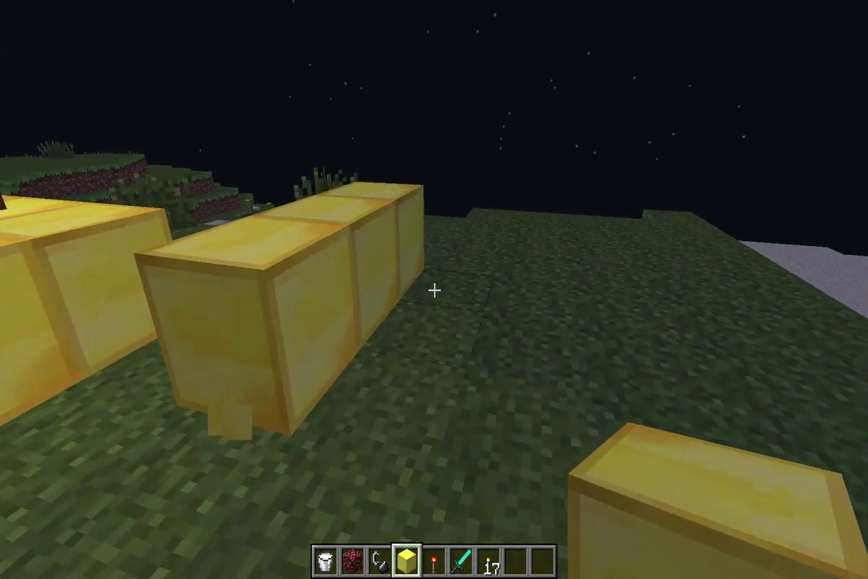
right_click(434, 289)
right_click(435, 290)
right_click(434, 290)
key(d)
click(434, 289)
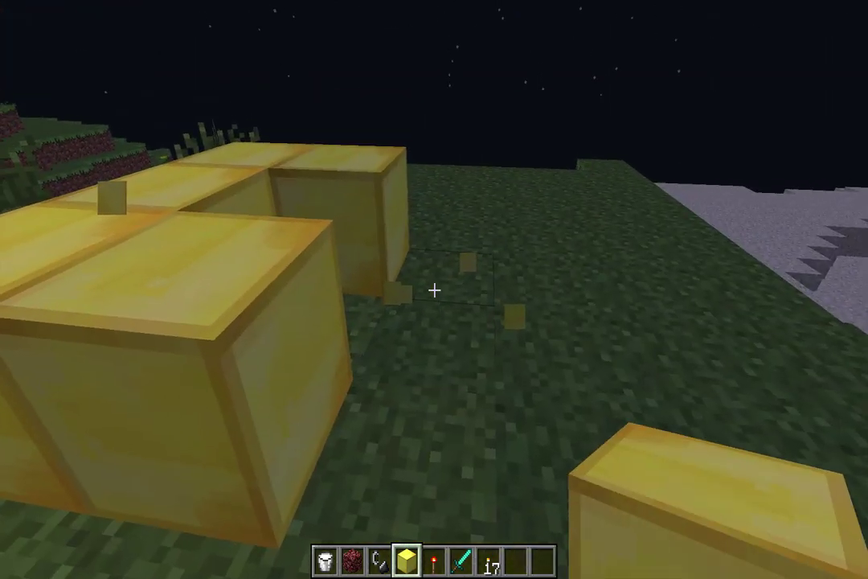
right_click(434, 289)
right_click(434, 289)
right_click(434, 289)
Step: Fill the empty centre of the gold square with netherrack and stack a second netherrack block on top
key(2)
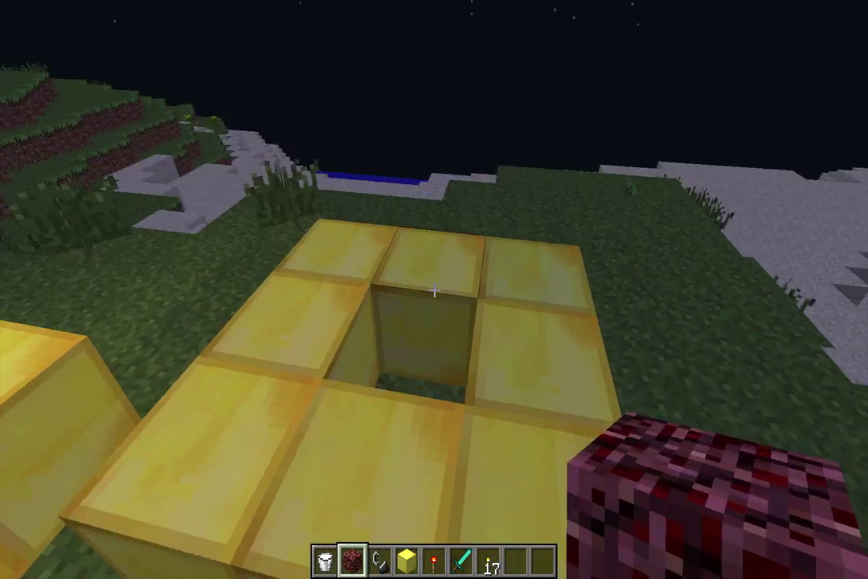
right_click(434, 290)
right_click(434, 289)
Step: Stand redstone torches on the gold blocks around the new netherrack and hold the flint and steel
key(4)
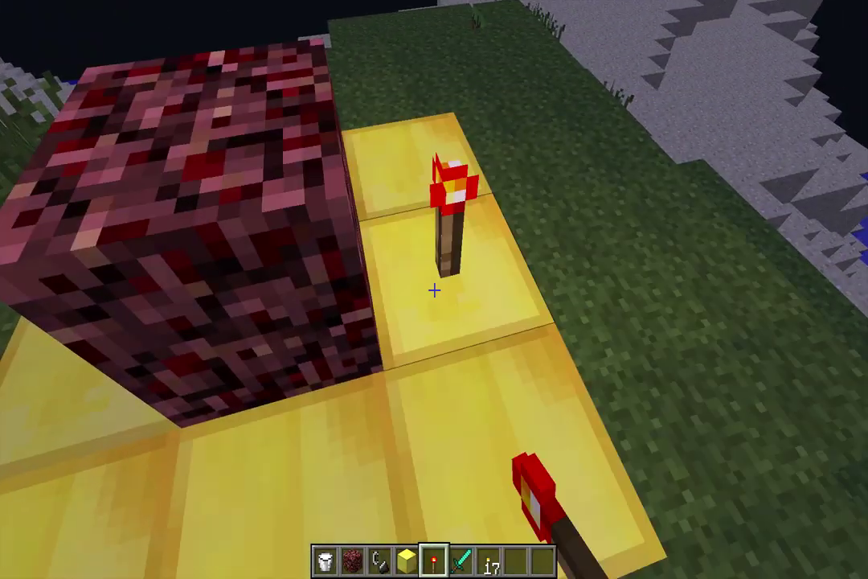
key(d)
right_click(434, 289)
right_click(434, 290)
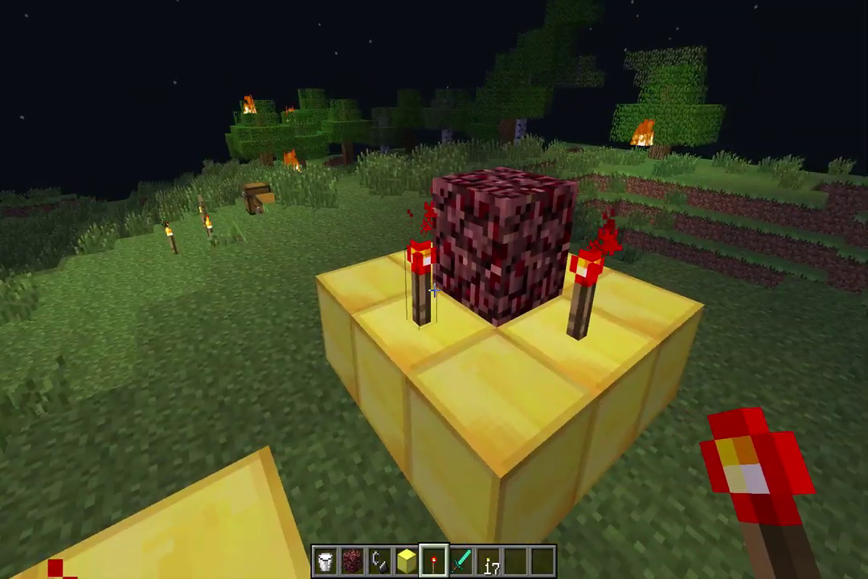
key(3)
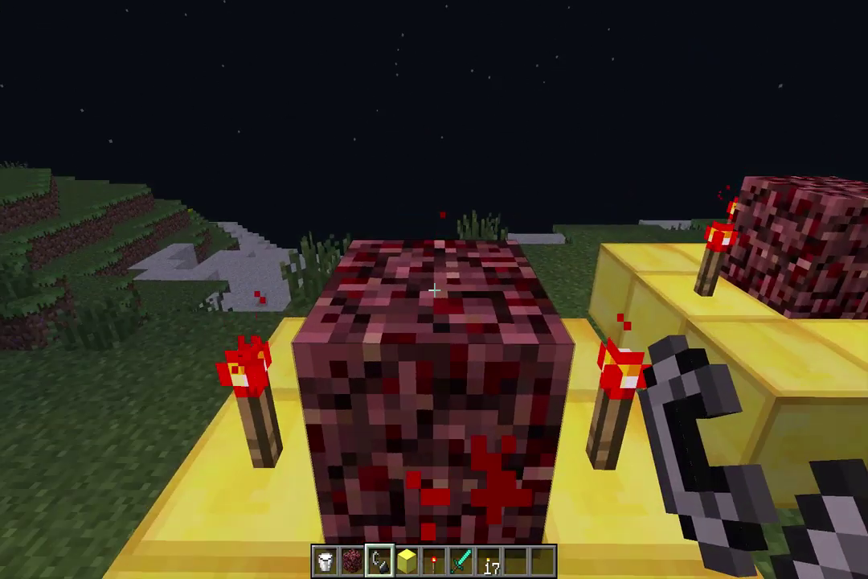
Step: Ignite the top netherrack of the new shrine with the flint and steel, and ready the diamond sword against Herobrine in the dirt pit
right_click(434, 289)
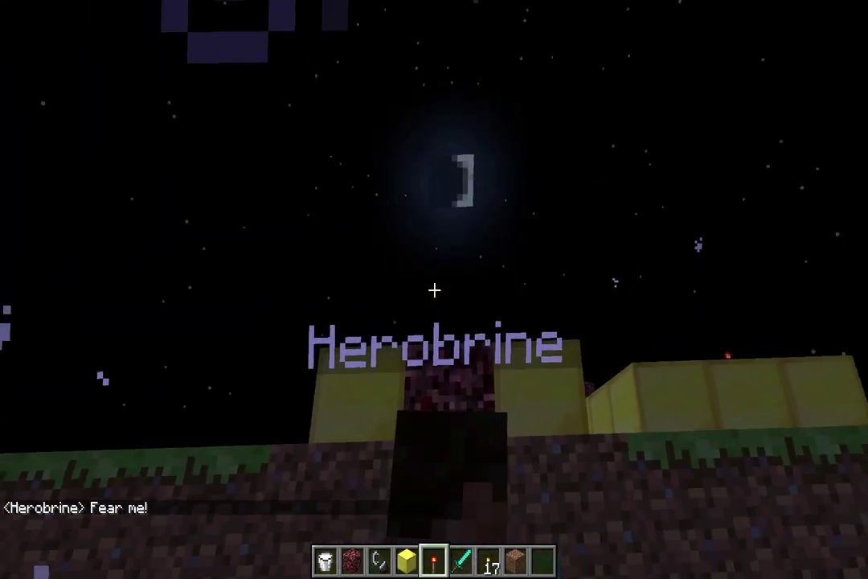
scroll(434, 289, down, 1)
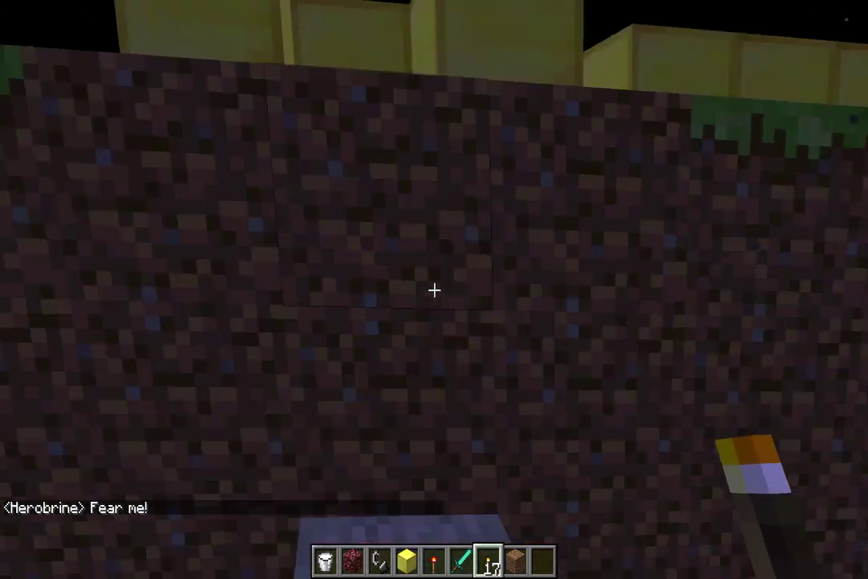
scroll(434, 290, up, 1)
key(w)
key(space)
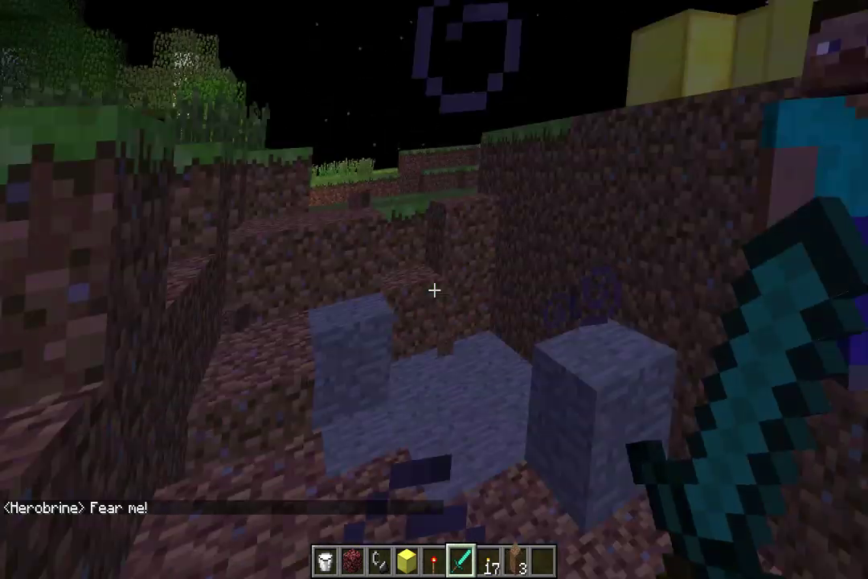
Step: Swing the diamond sword at Herobrine while moving out of the pit below the shrines onto the grass
click(434, 290)
click(434, 289)
key(w)
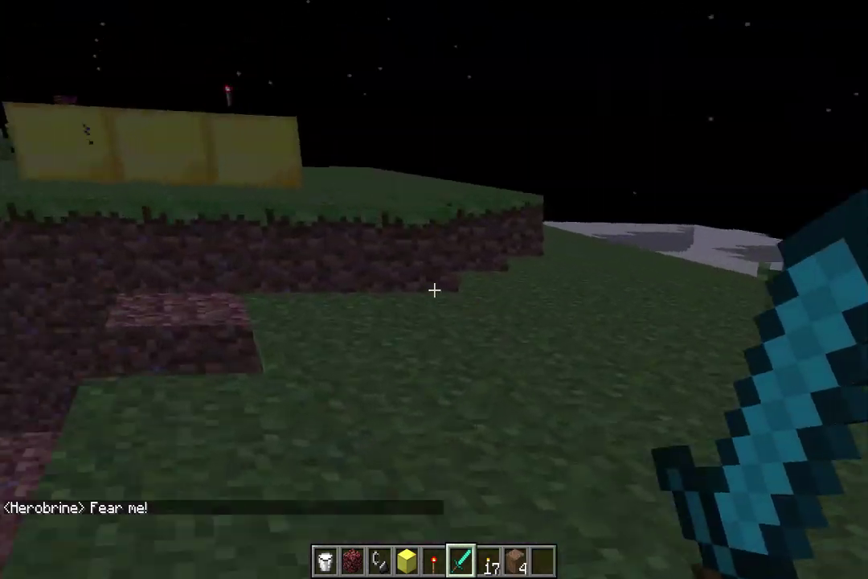
key(w)
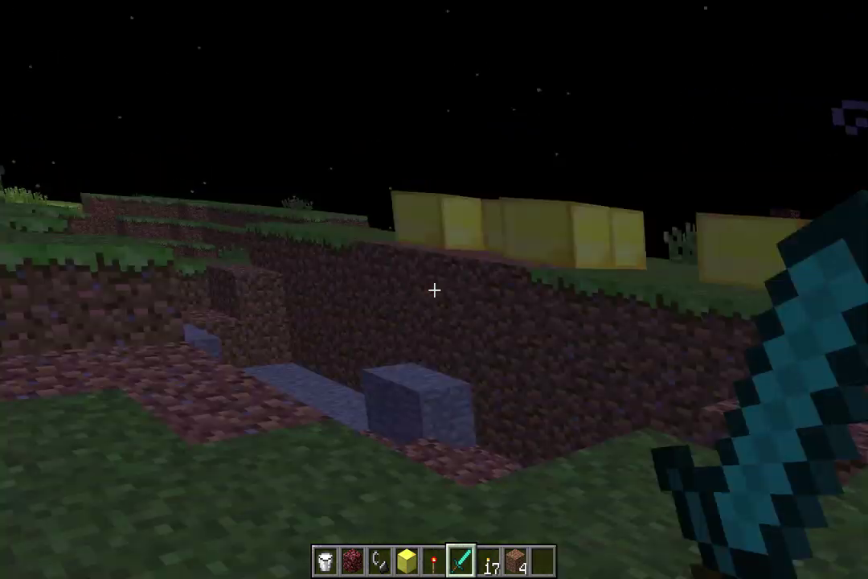
click(434, 289)
key(w)
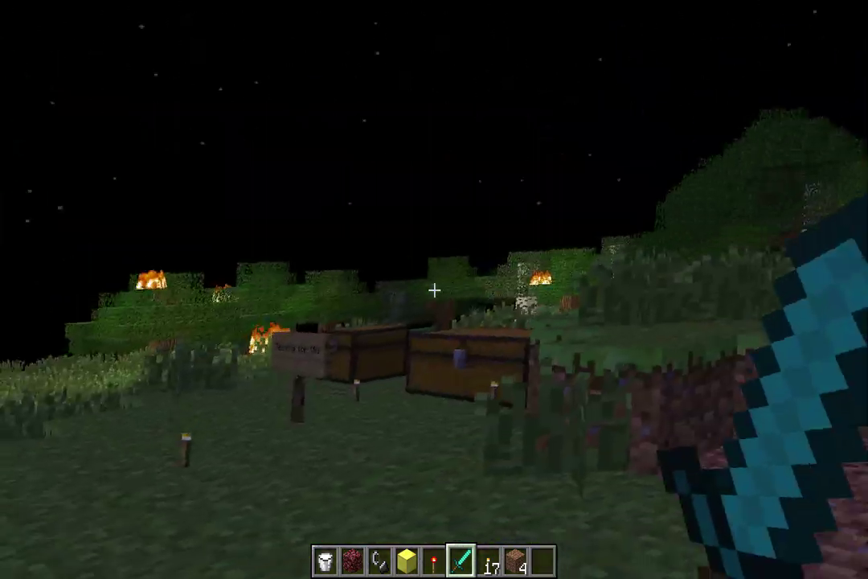
Step: Collect the dropped torches near the "Testing for Vid" sign and chests, and swing the diamond sword at Herobrine again
key(w)
key(w)
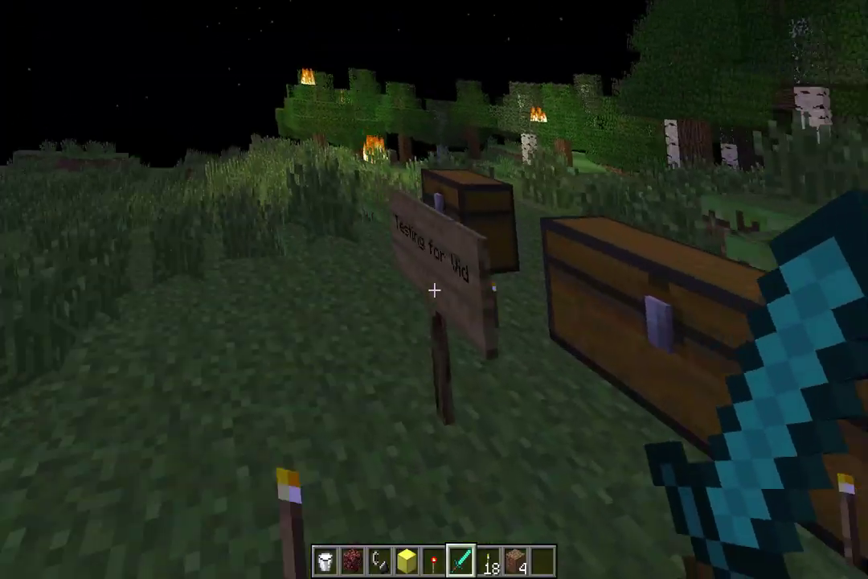
key(w)
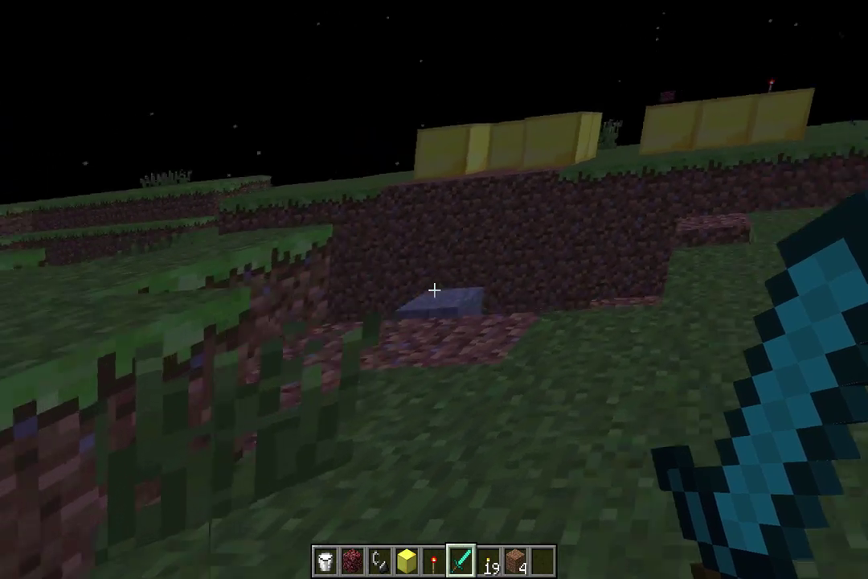
key(space)
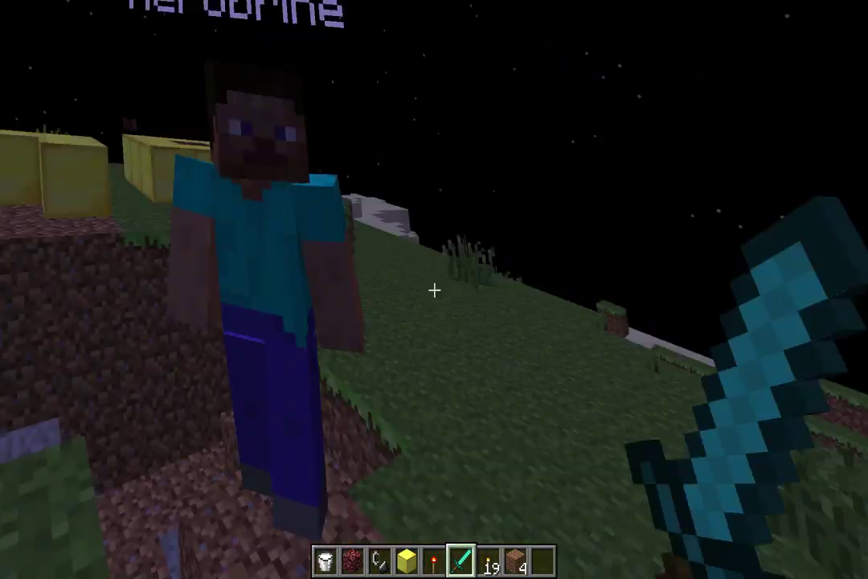
click(434, 290)
key(w)
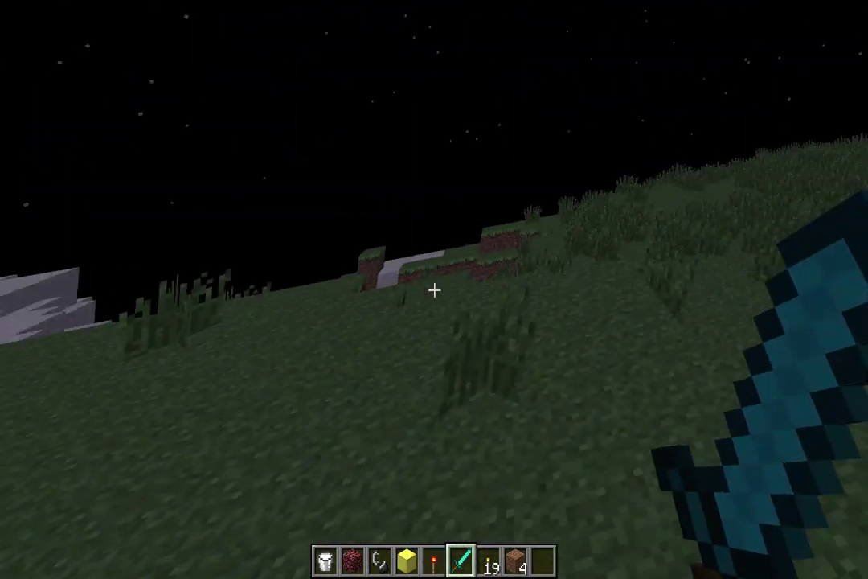
Step: Switch to survival mode with /gm 0 and move around the sign and chests while Herobrine attacks
text(w)
text(/gm)
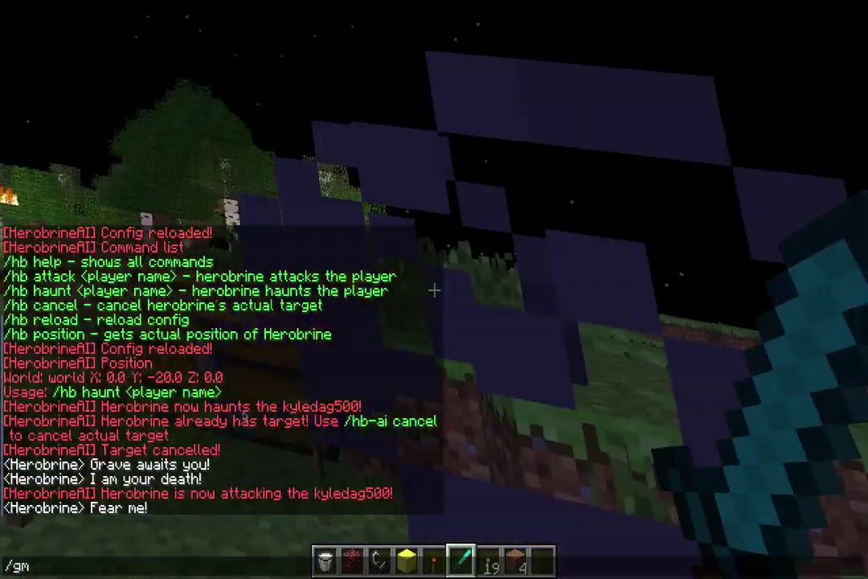
text( 0)
key(Return)
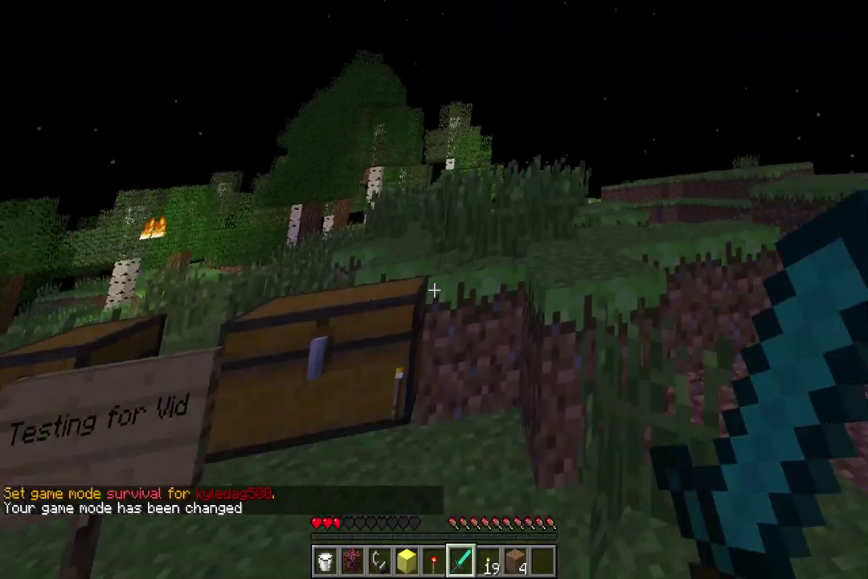
key(w)
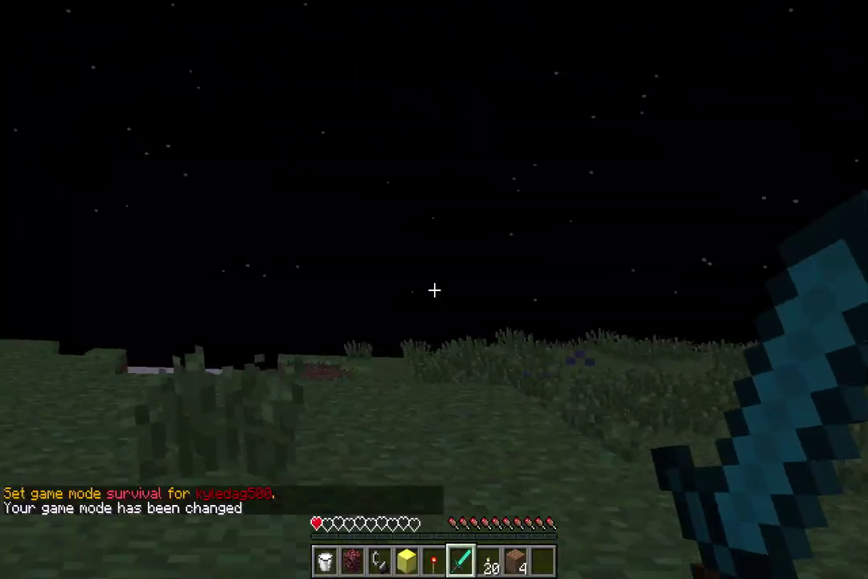
key(a)
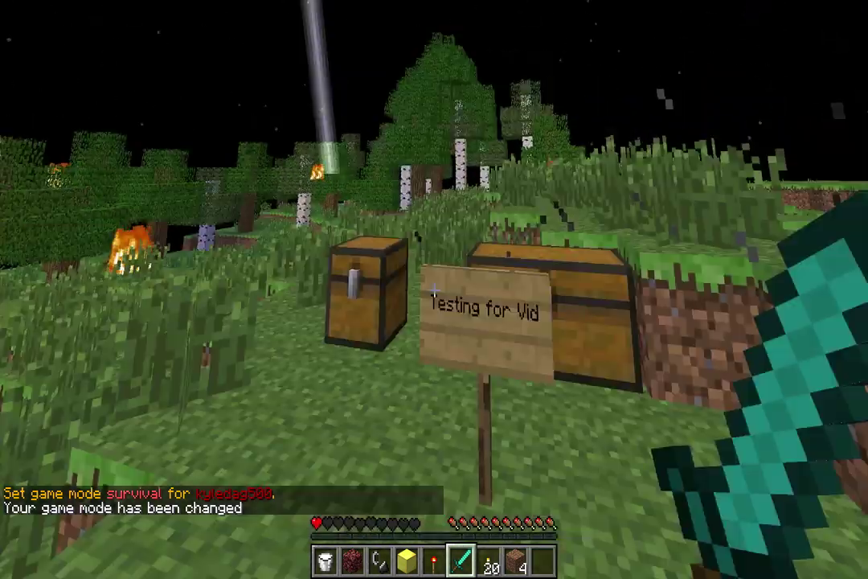
key(w)
Step: Run /gm s, return to creative mode with /gm c, and swing the diamond sword at Herobrine while backing away
text(t/gm s)
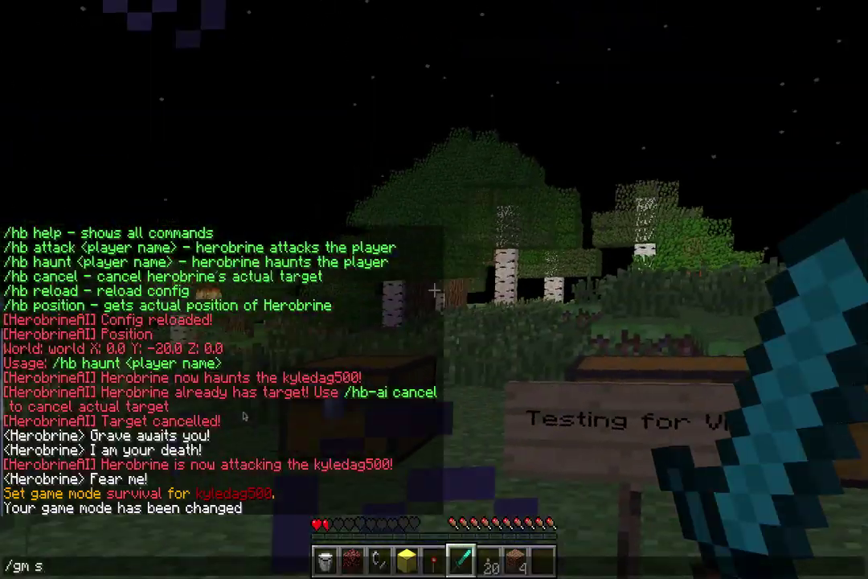
key(Return)
key(t)
key(Up)
key(BackSpace)
text(c)
key(Return)
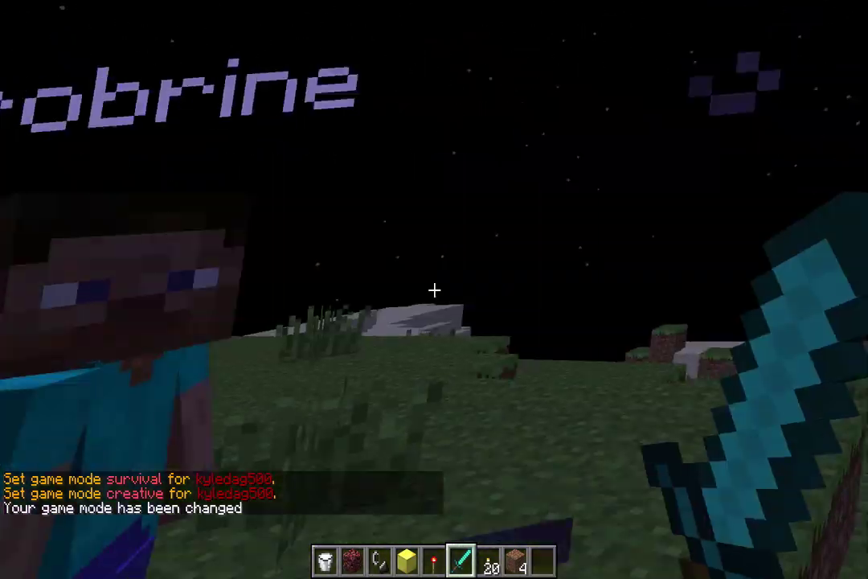
click(434, 290)
key(s)
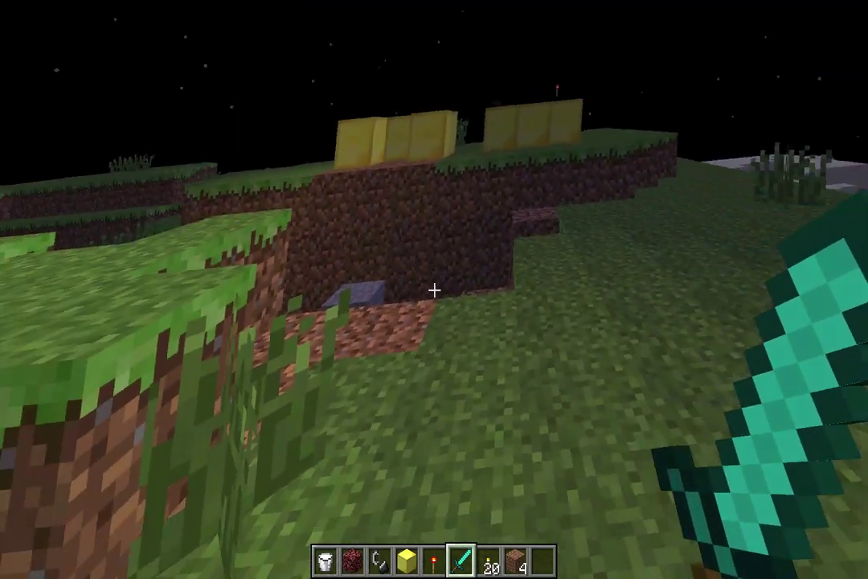
key(3)
scroll(434, 289, up, 2)
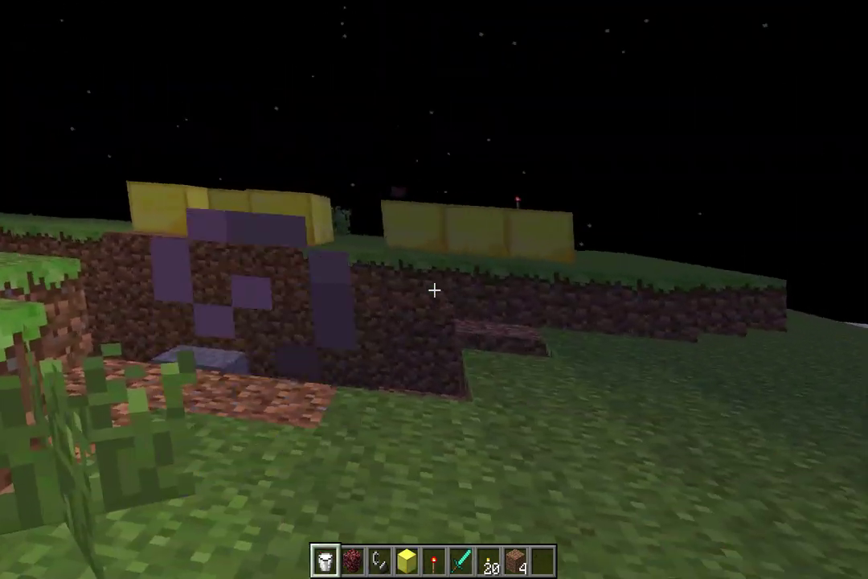
scroll(434, 290, down, 2)
key(4)
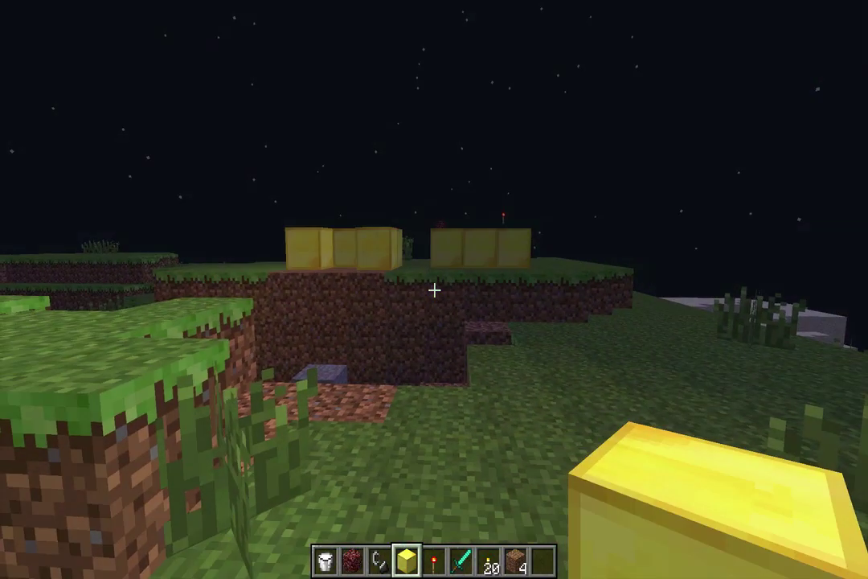
key(1)
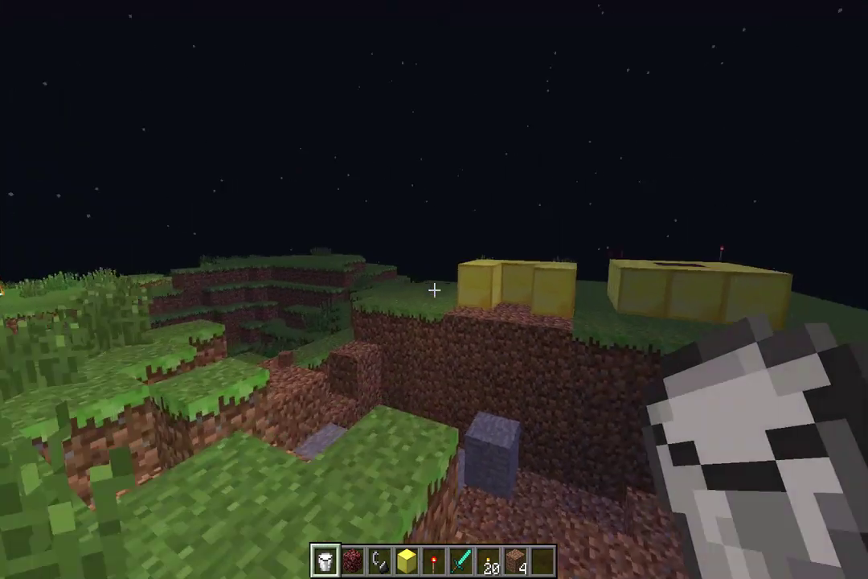
key(6)
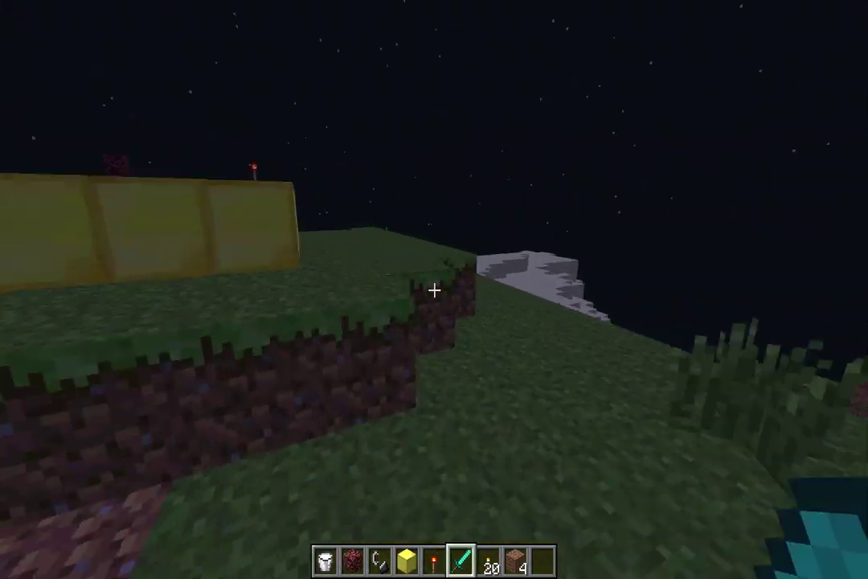